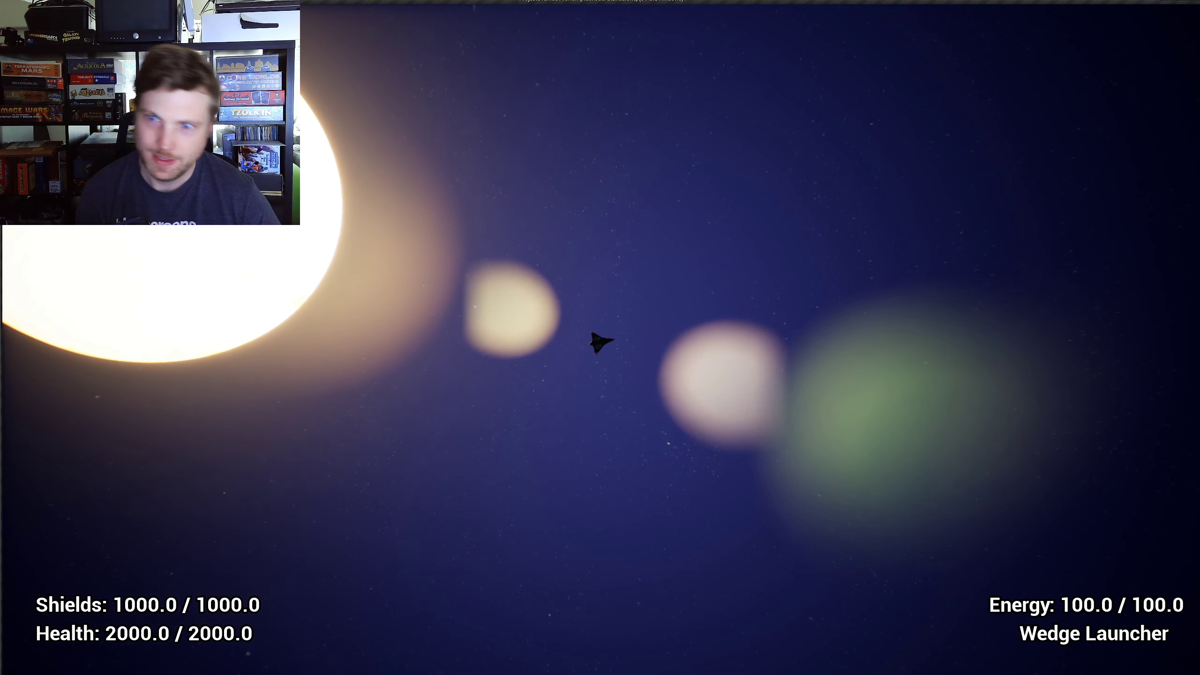
{"action": "key", "text": "q"}
{"action": "key", "text": "q"}
{"action": "key", "text": "q"}
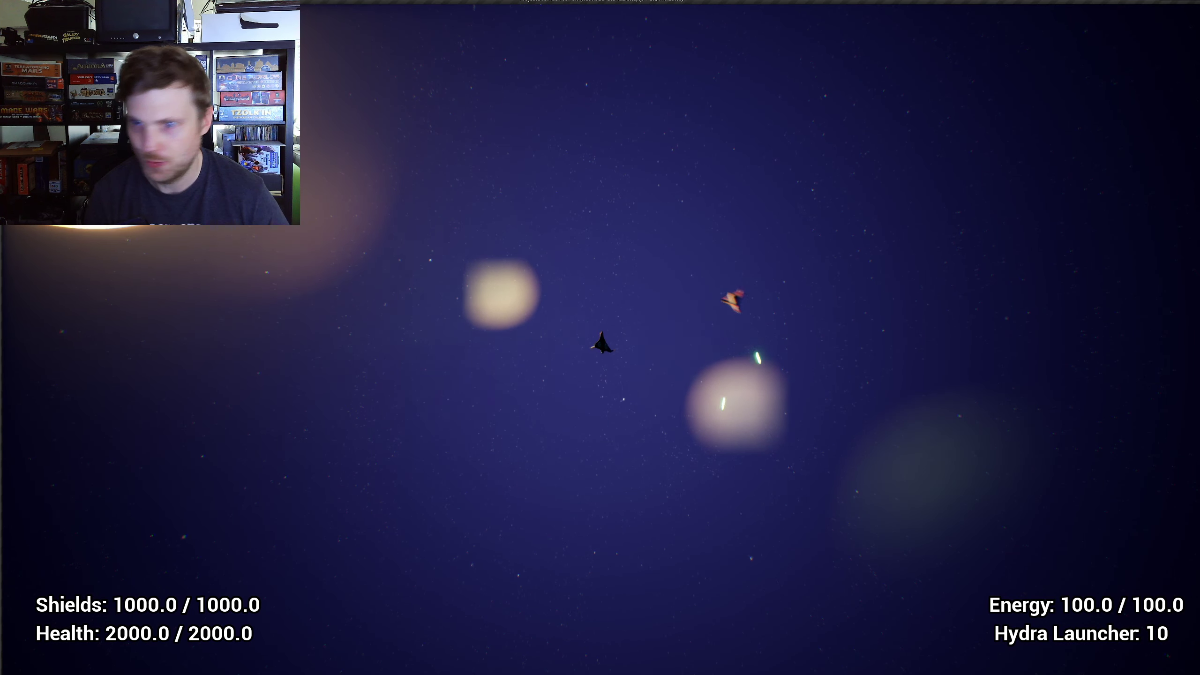
- Cycle the secondary weapon to the 10-missile Hydra Launcher and steer toward the enemy ship
{"action": "key", "text": "q"}
{"action": "key", "text": "q"}
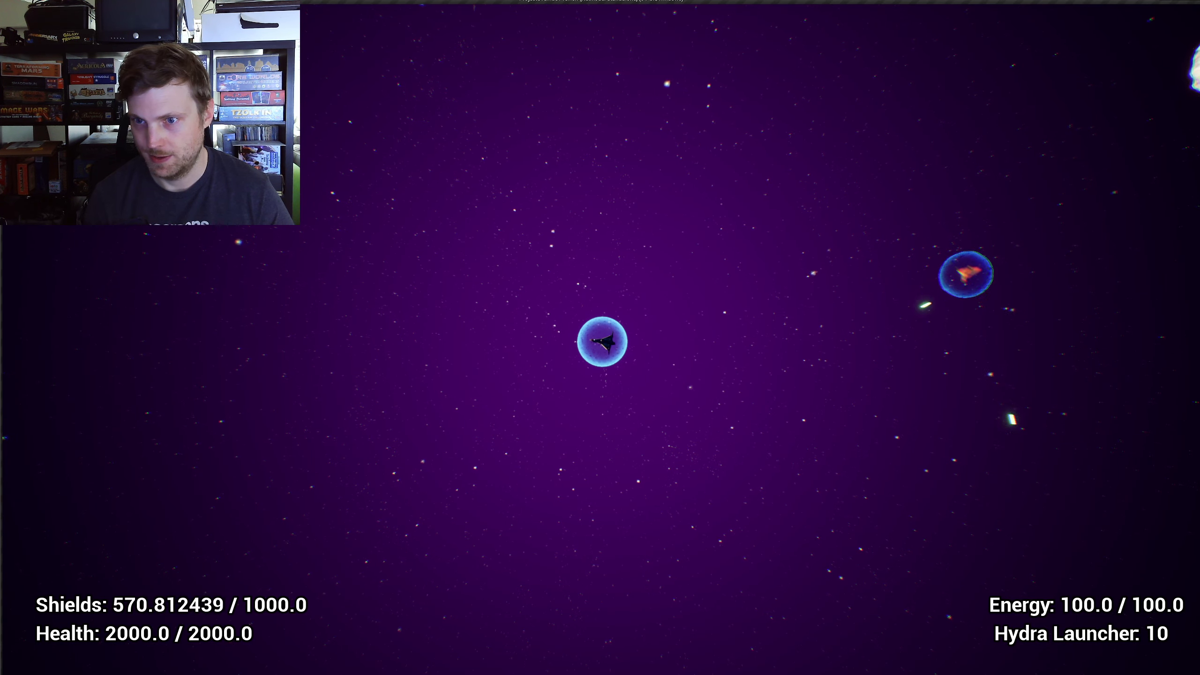
- Fire Hydra missile volleys at the enemy until the launcher is empty
{"action": "key", "text": "space"}
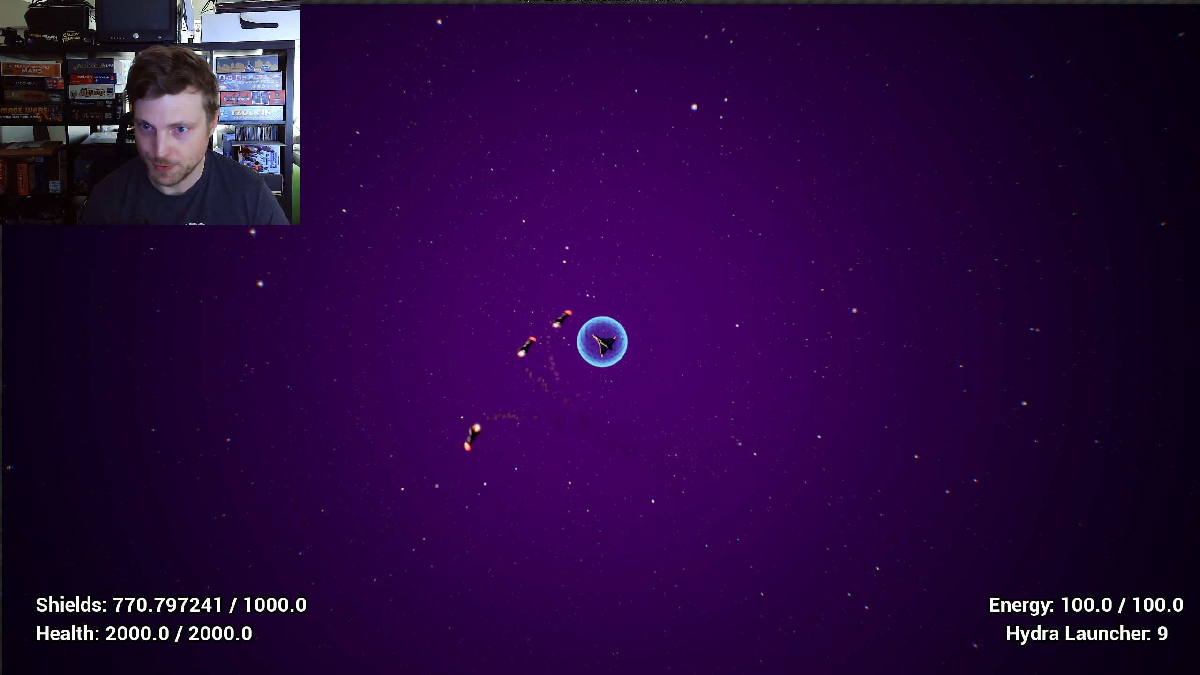
{"action": "key", "text": "space"}
{"action": "key", "text": "space"}
{"action": "key", "text": "space"}
{"action": "key", "text": "space"}
{"action": "key", "text": "space"}
{"action": "key", "text": "space"}
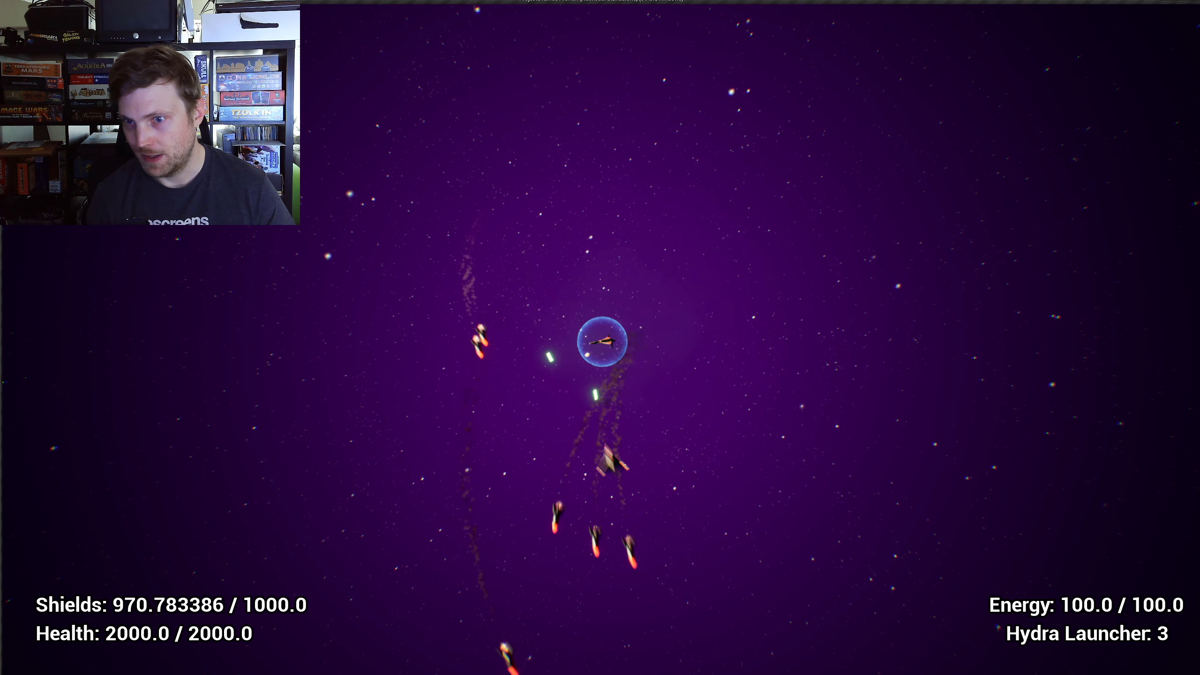
{"action": "key", "text": "space"}
{"action": "key", "text": "space"}
{"action": "key", "text": "space"}
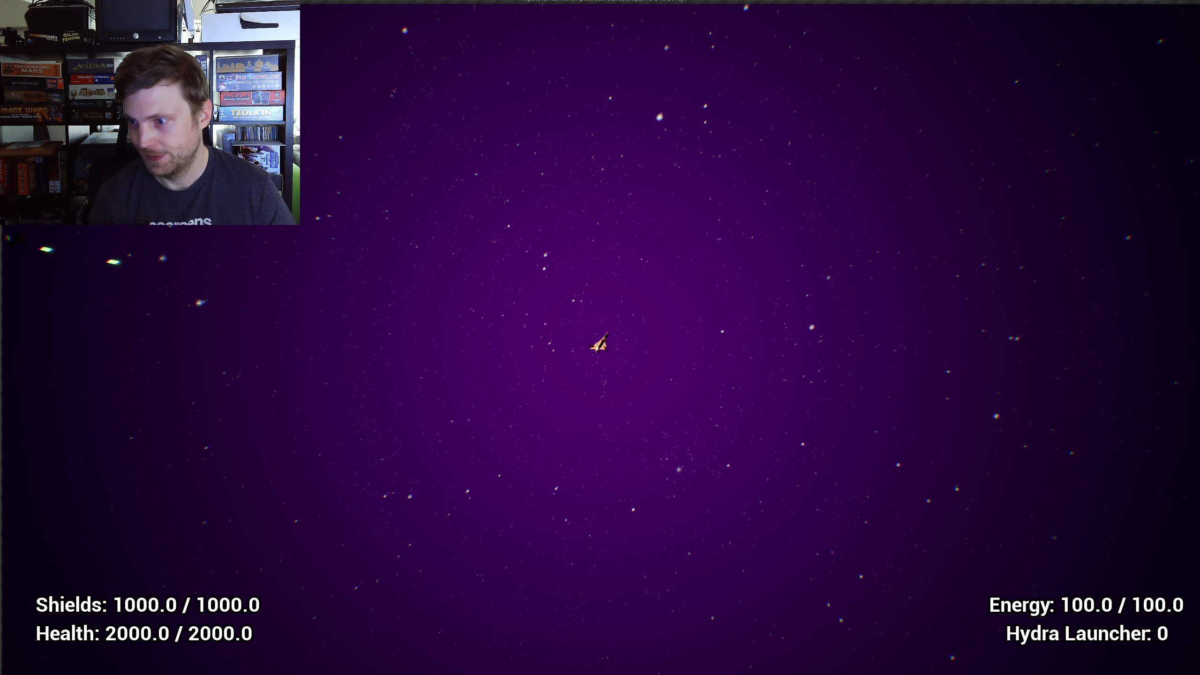
- Switch to the Wedge Launcher, turn toward the enemy and shoot it until it explodes
{"action": "key", "text": "e"}
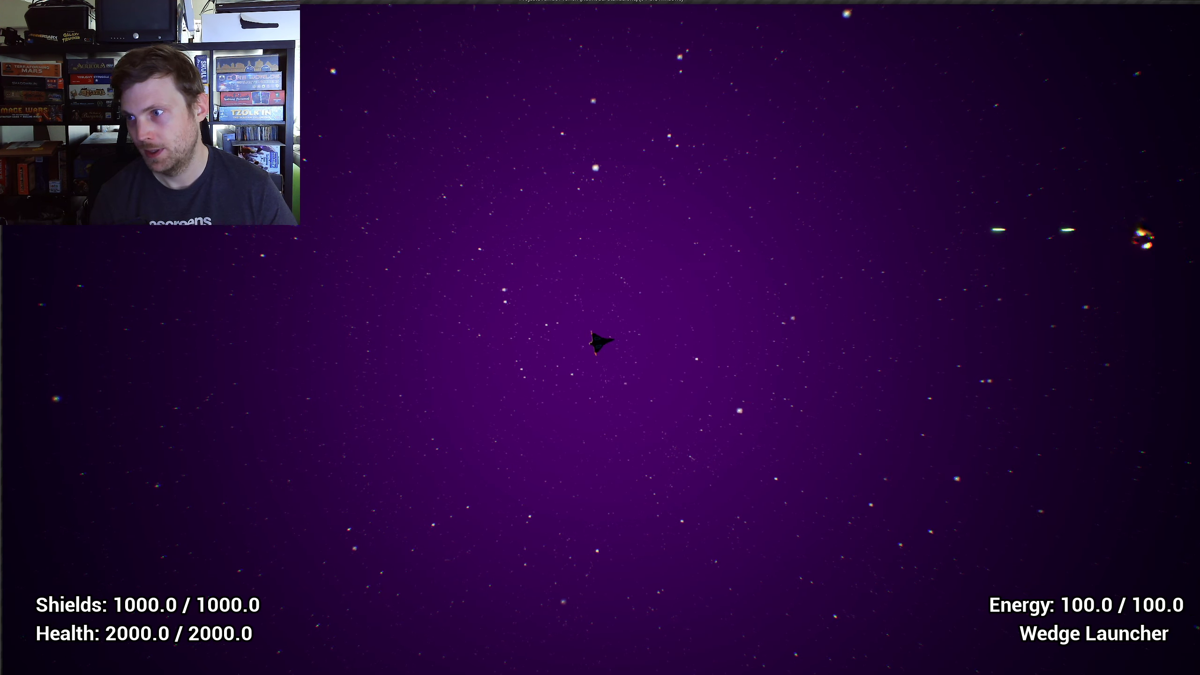
{"action": "key", "text": "a"}
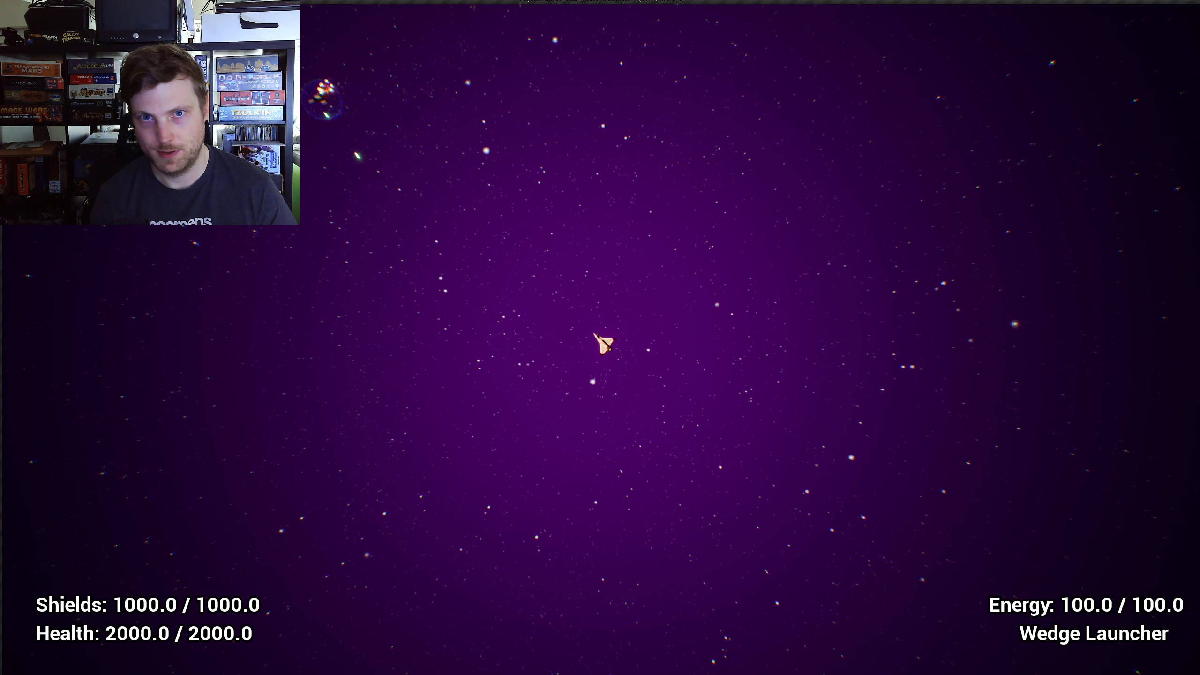
{"action": "key", "text": "space"}
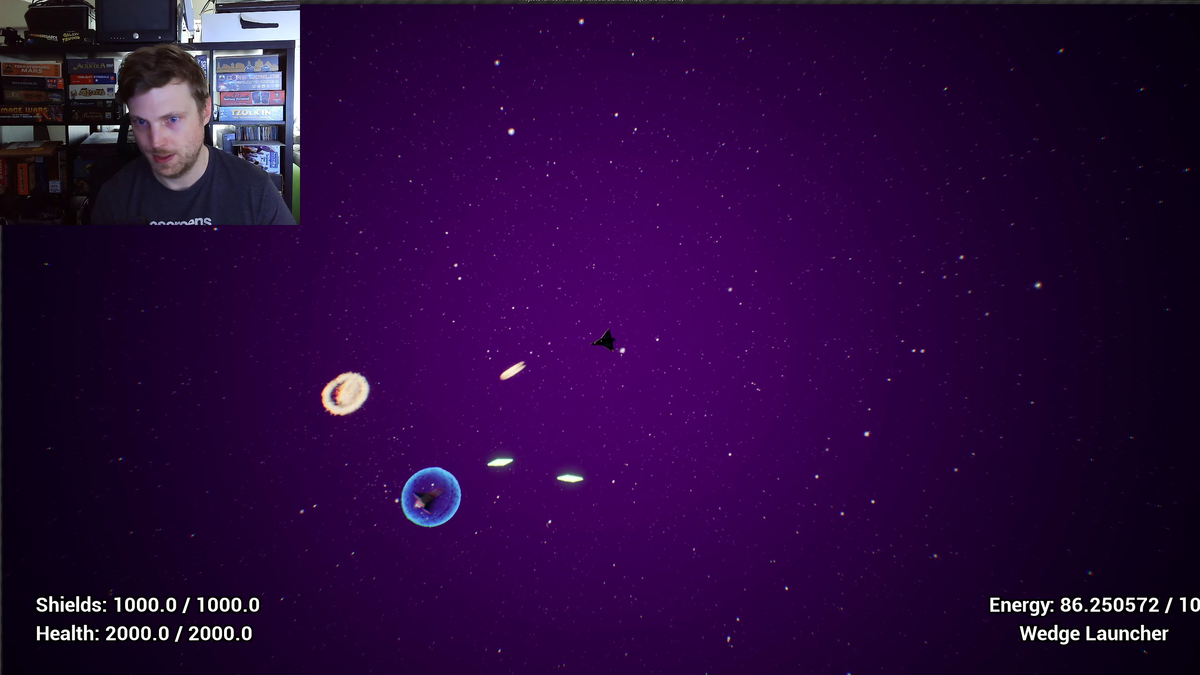
{"action": "key", "text": "space"}
{"action": "key", "text": "space"}
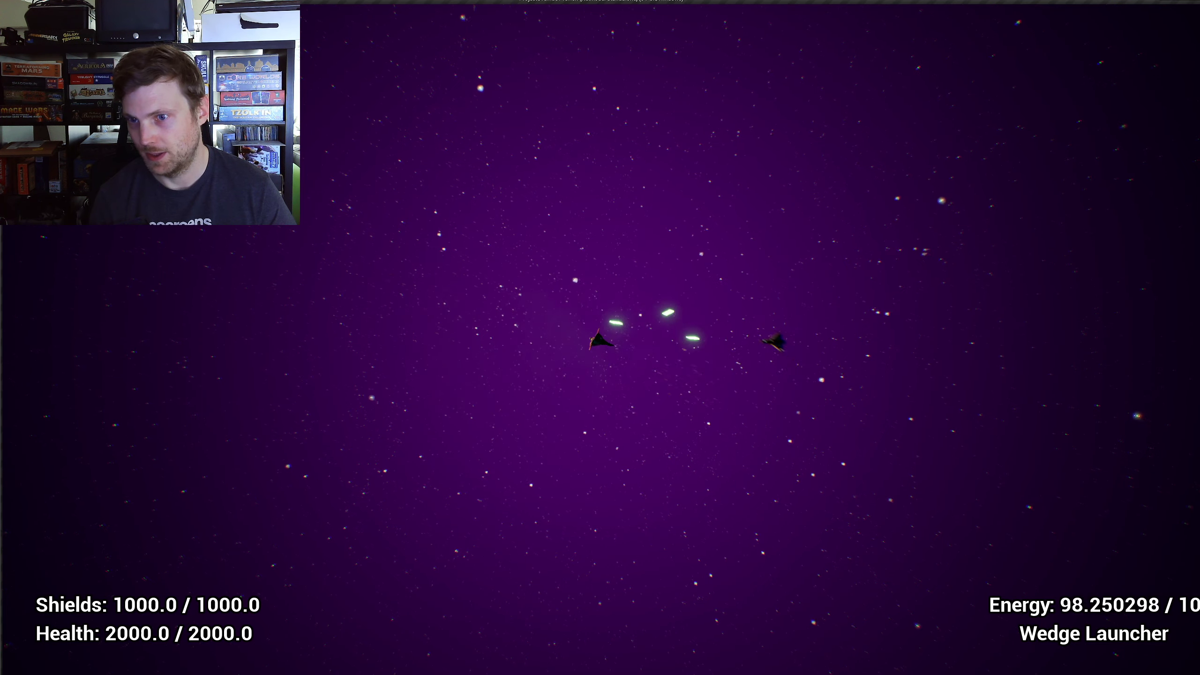
{"action": "key", "text": "space"}
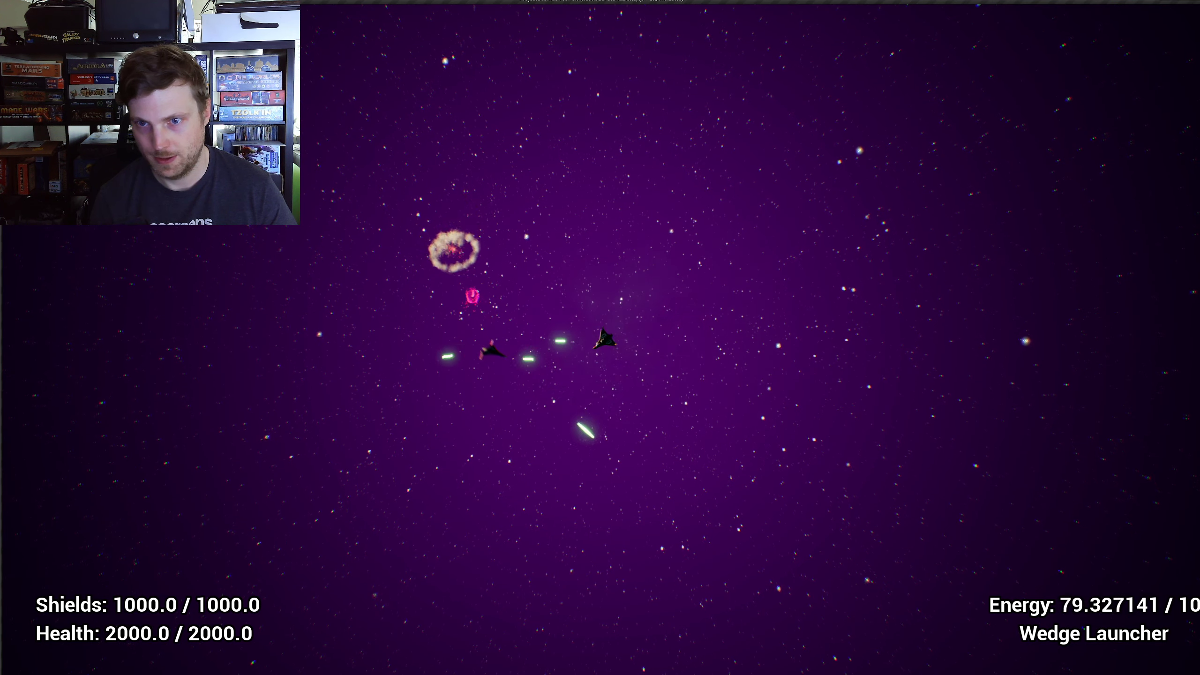
{"action": "key", "text": "space"}
{"action": "key", "text": "space"}
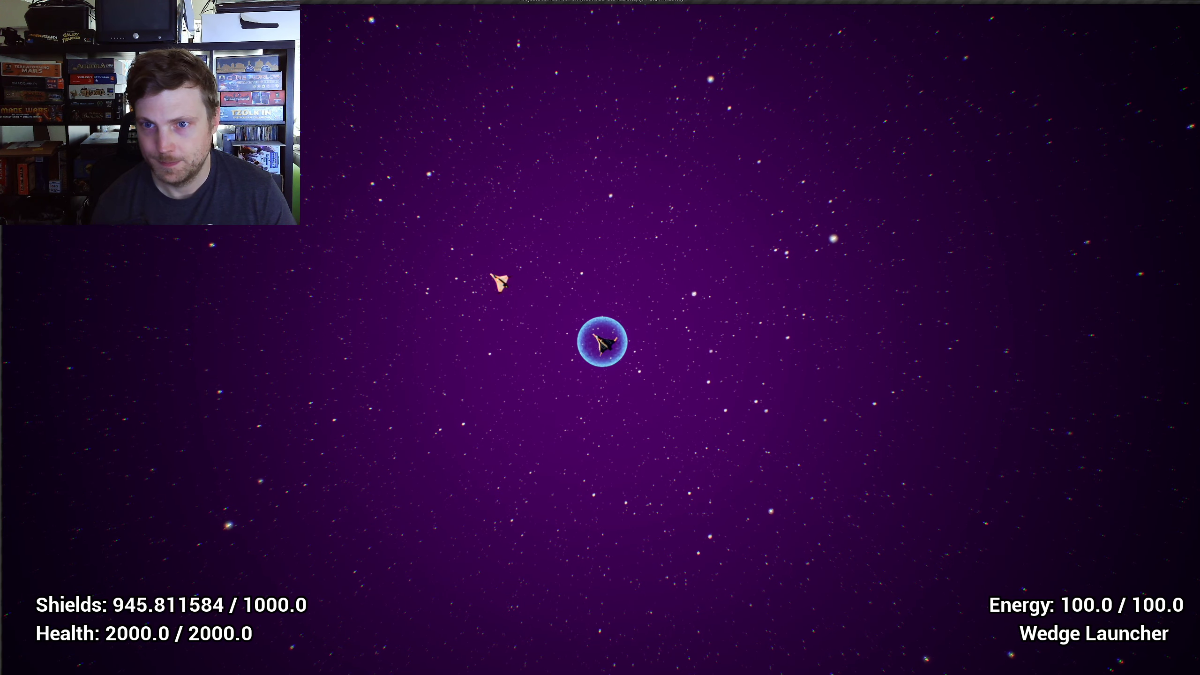
{"action": "key", "text": "space"}
{"action": "key", "text": "space"}
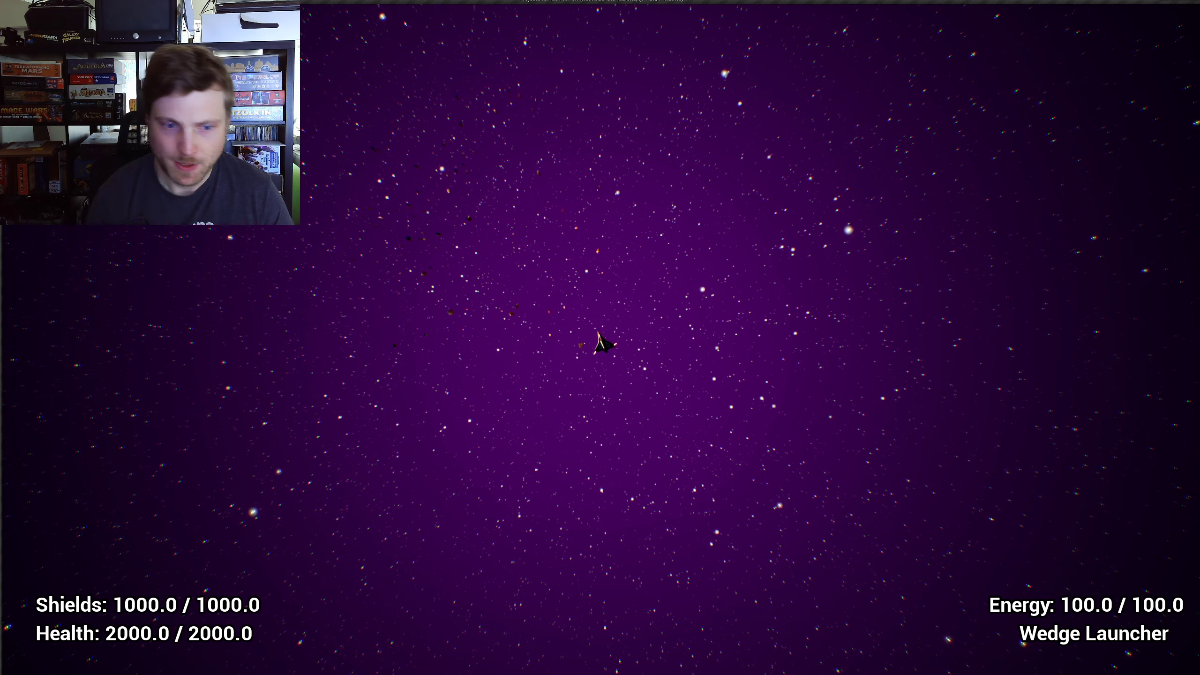
- End the playtest, relaunch it without a secondary weapon, and steer the ship left
{"action": "key", "text": "Escape"}
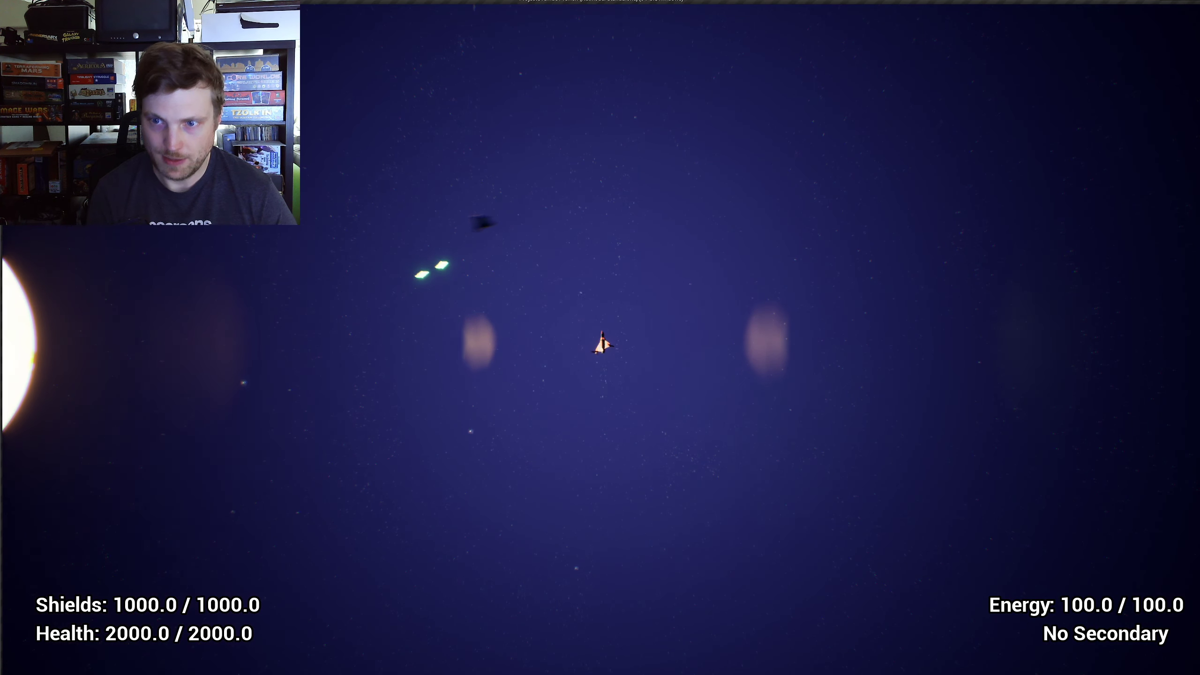
{"action": "key", "text": "a"}
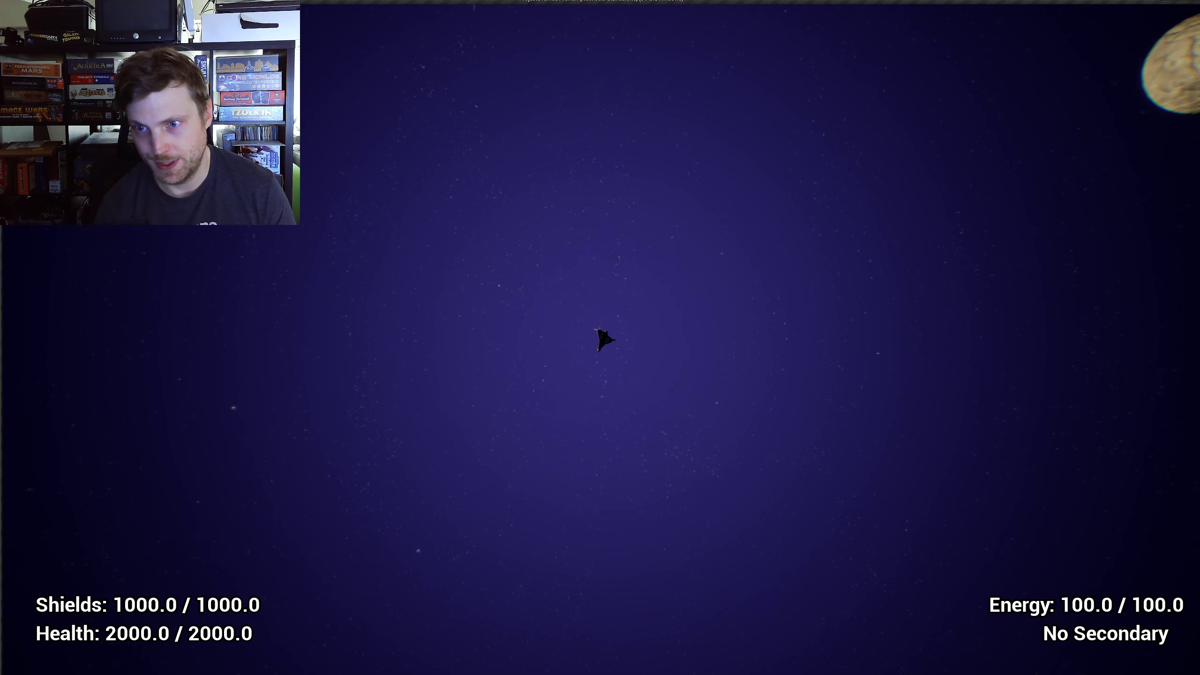
{"action": "key", "text": "a"}
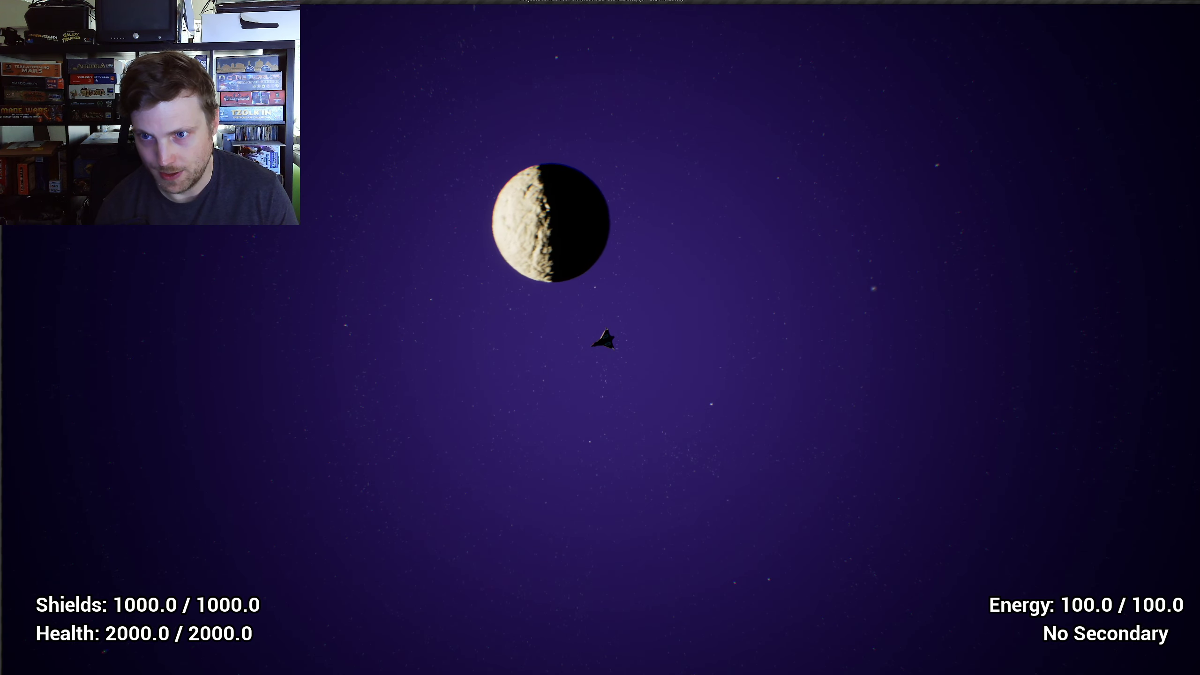
- Turn after the new enemy ships while firing the primary gun at them
{"action": "key", "text": "space"}
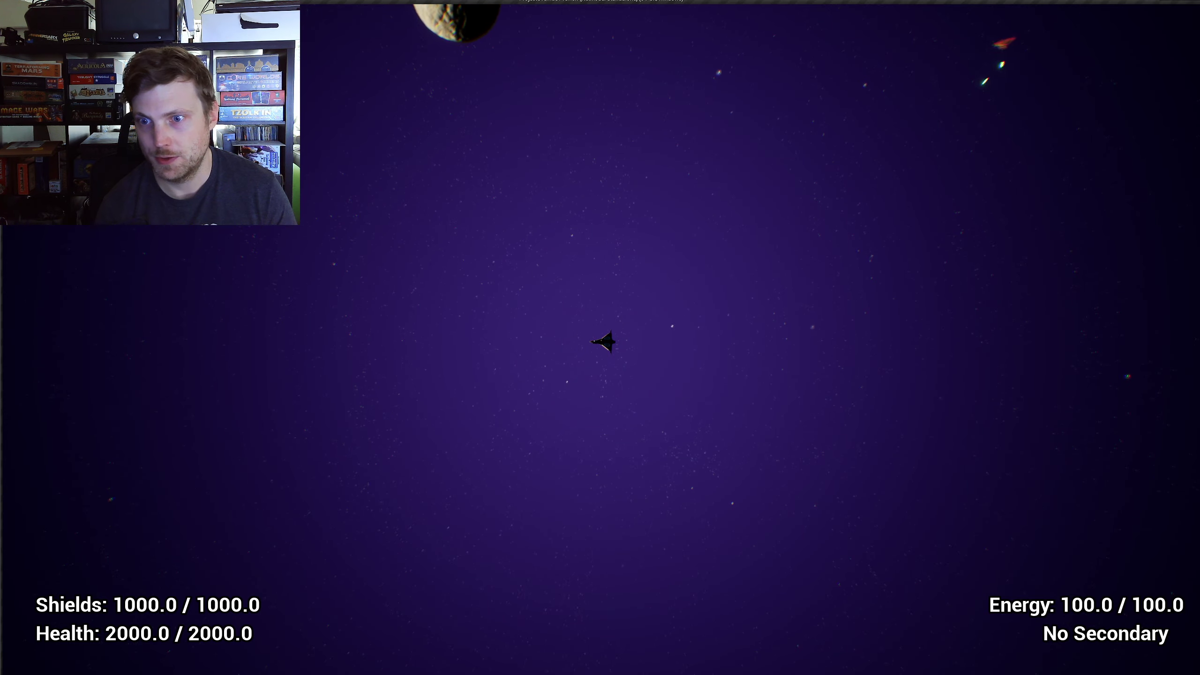
{"action": "key", "text": "space"}
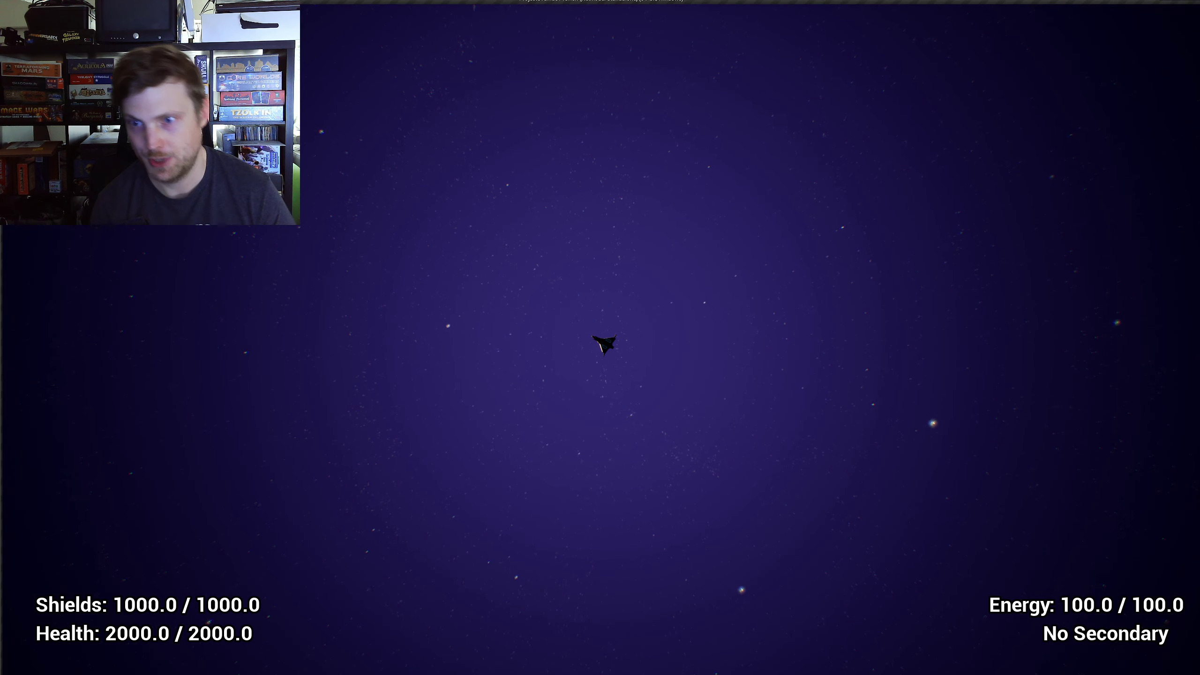
{"action": "key", "text": "space"}
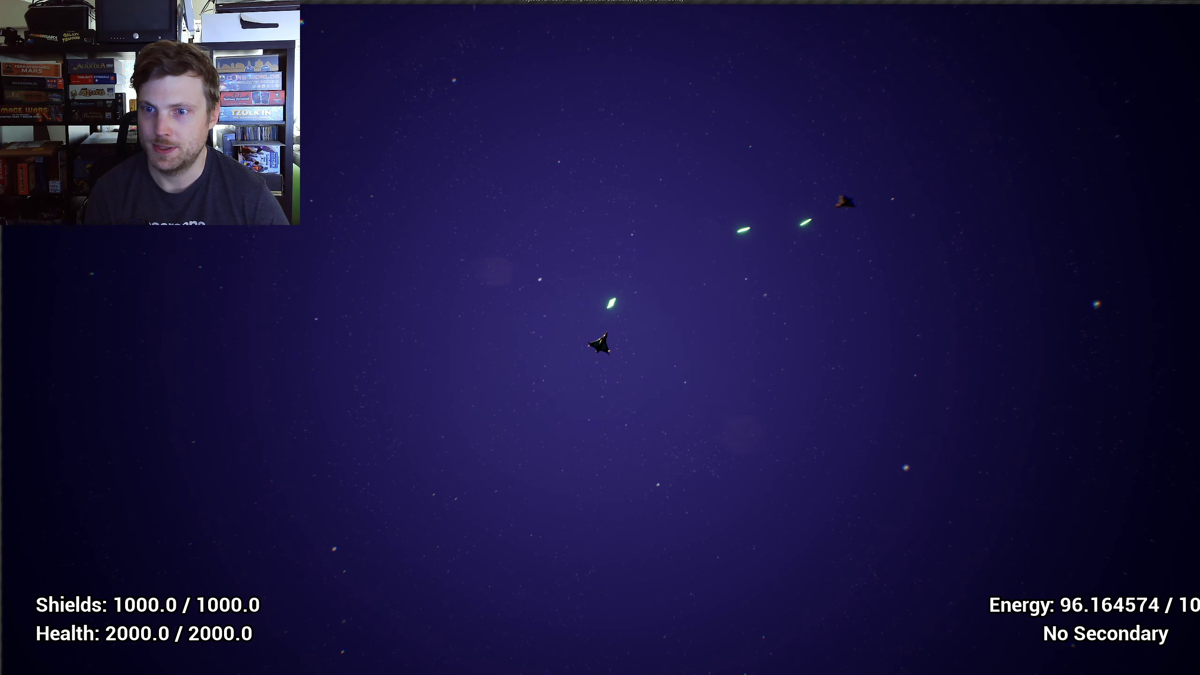
{"action": "key", "text": "space"}
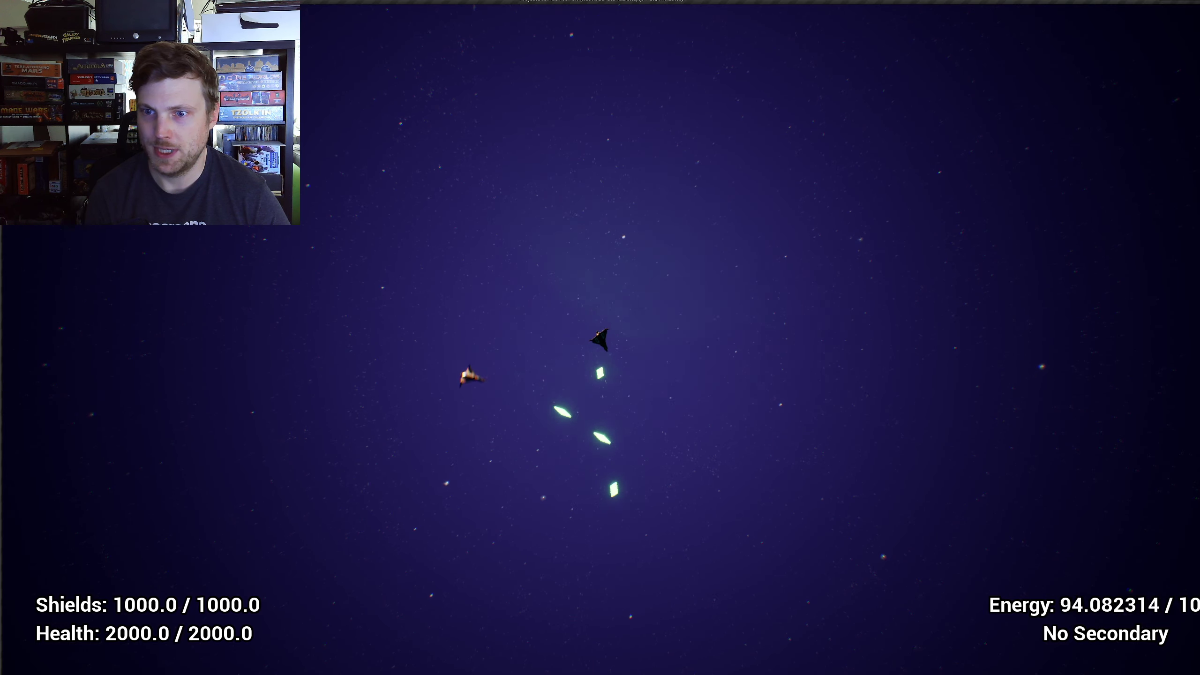
{"action": "key", "text": "space"}
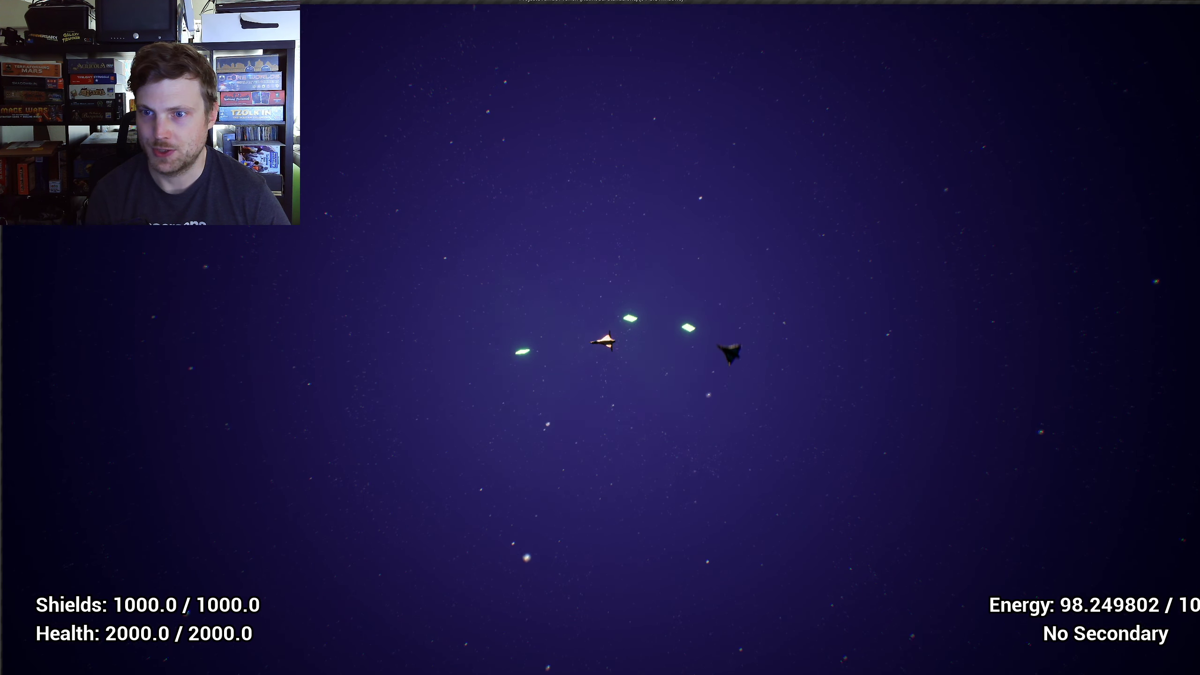
{"action": "key", "text": "space"}
{"action": "key", "text": "space"}
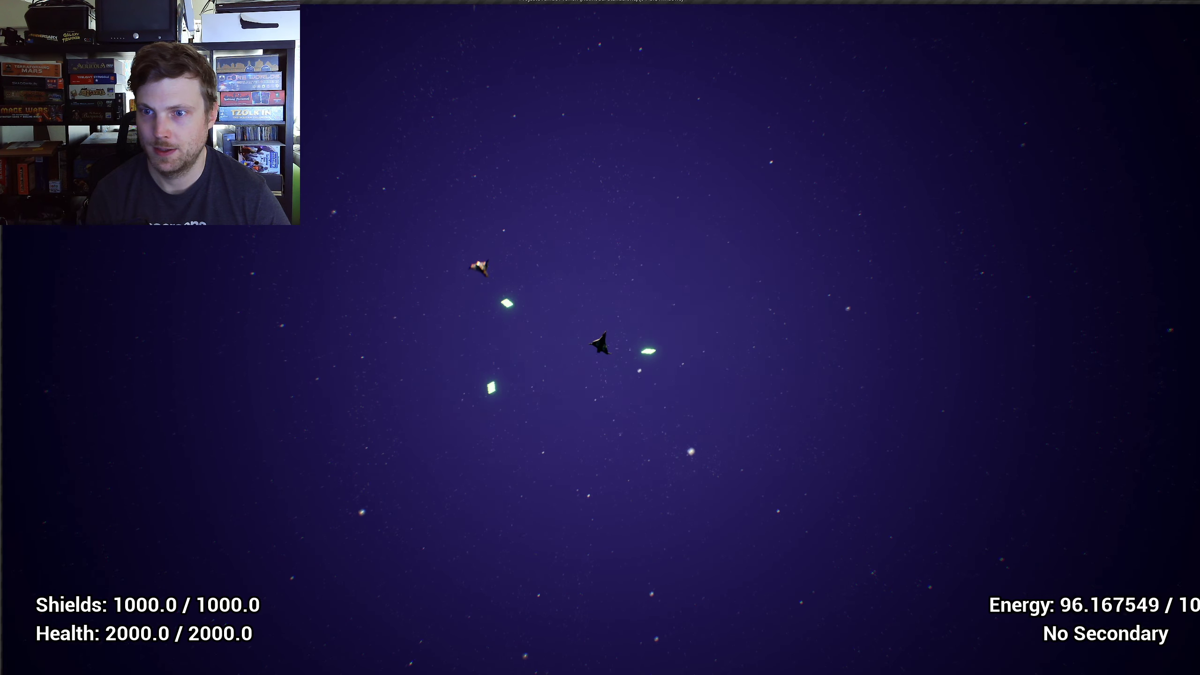
{"action": "key", "text": "space"}
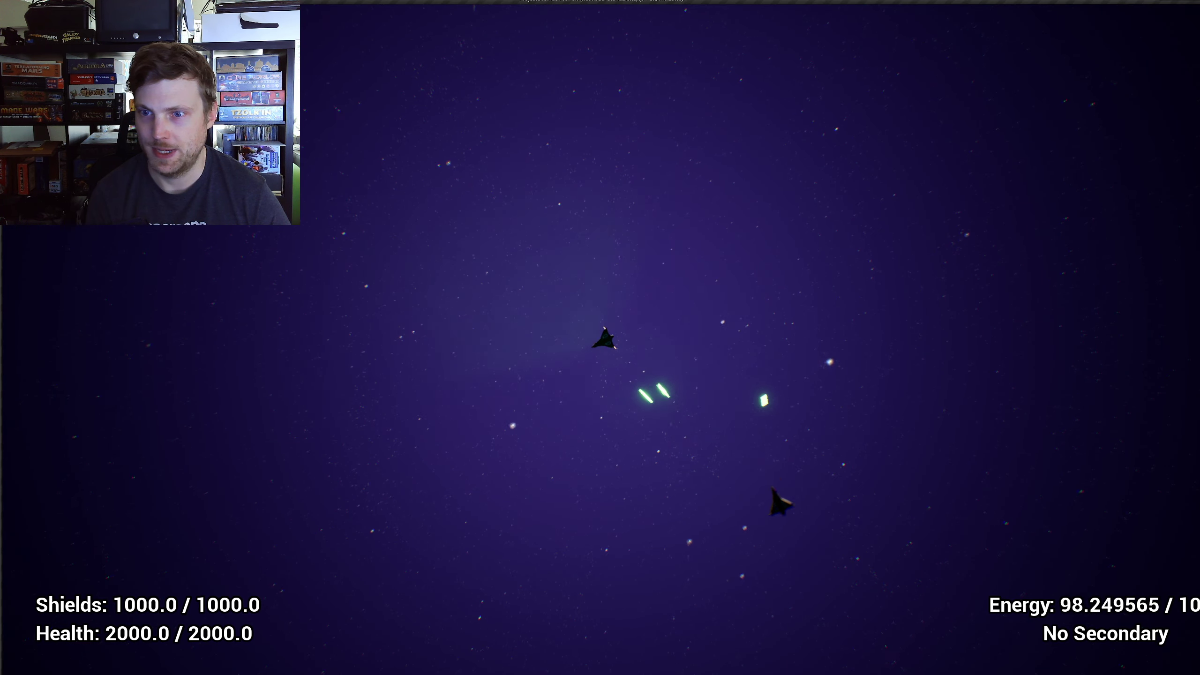
- Steer left toward the enemy, thrust forward, then swing right past the sun
{"action": "key", "text": "a"}
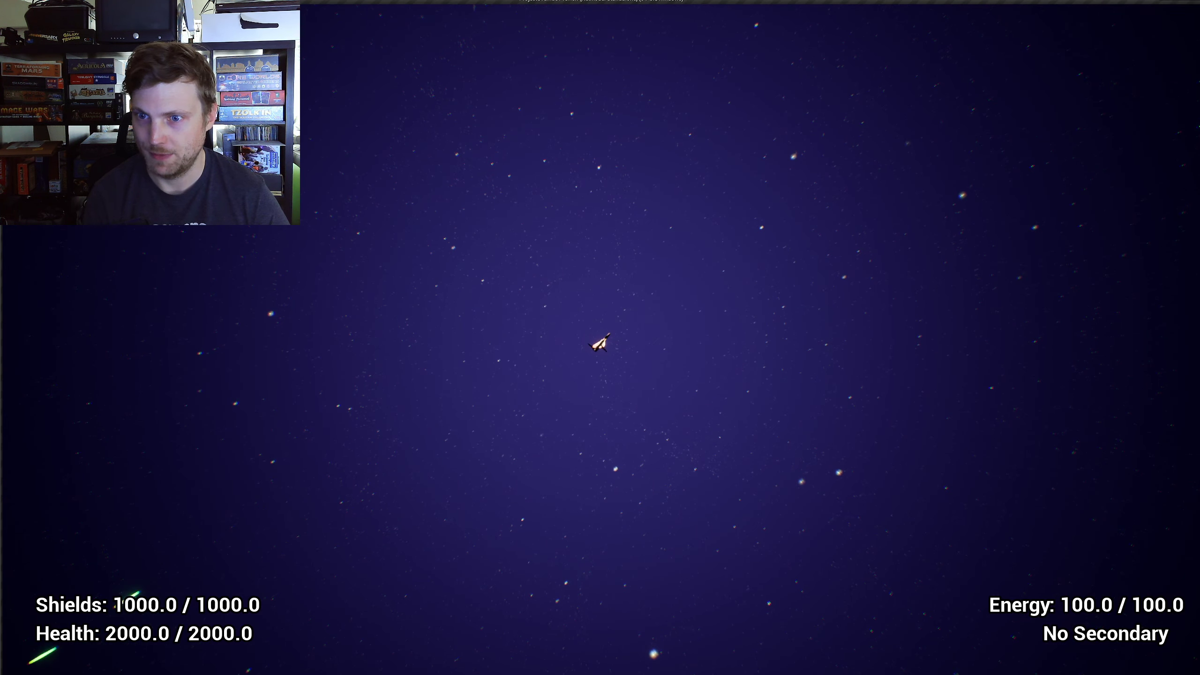
{"action": "key", "text": "a"}
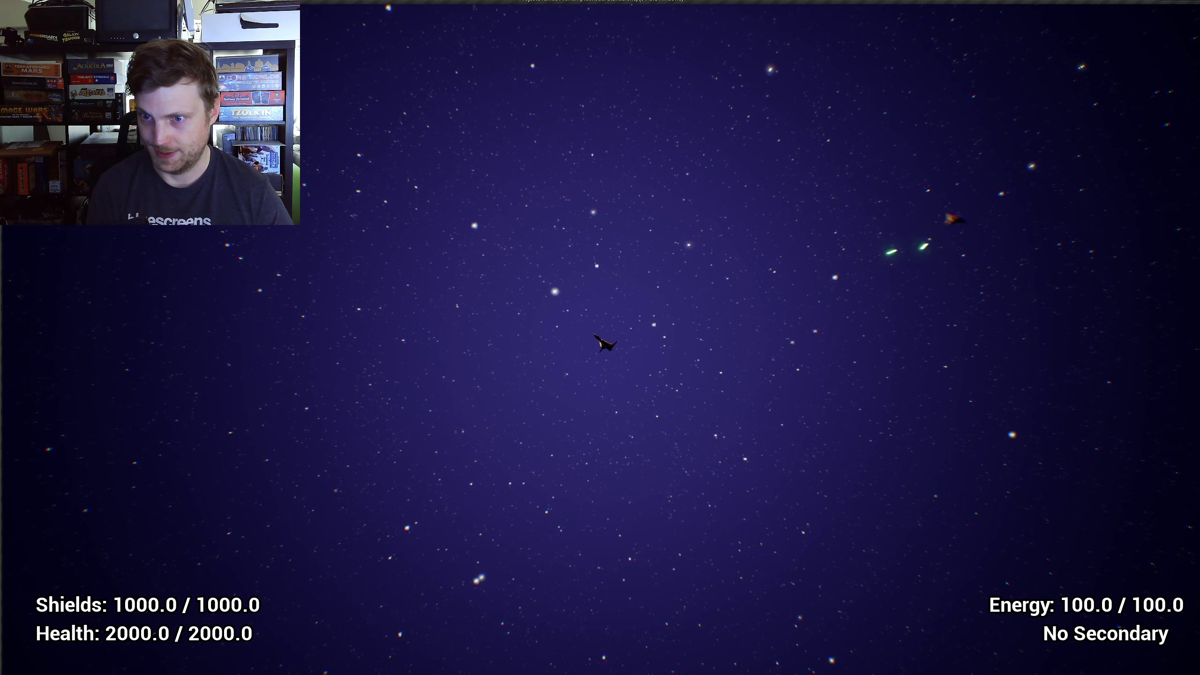
{"action": "key", "text": "w"}
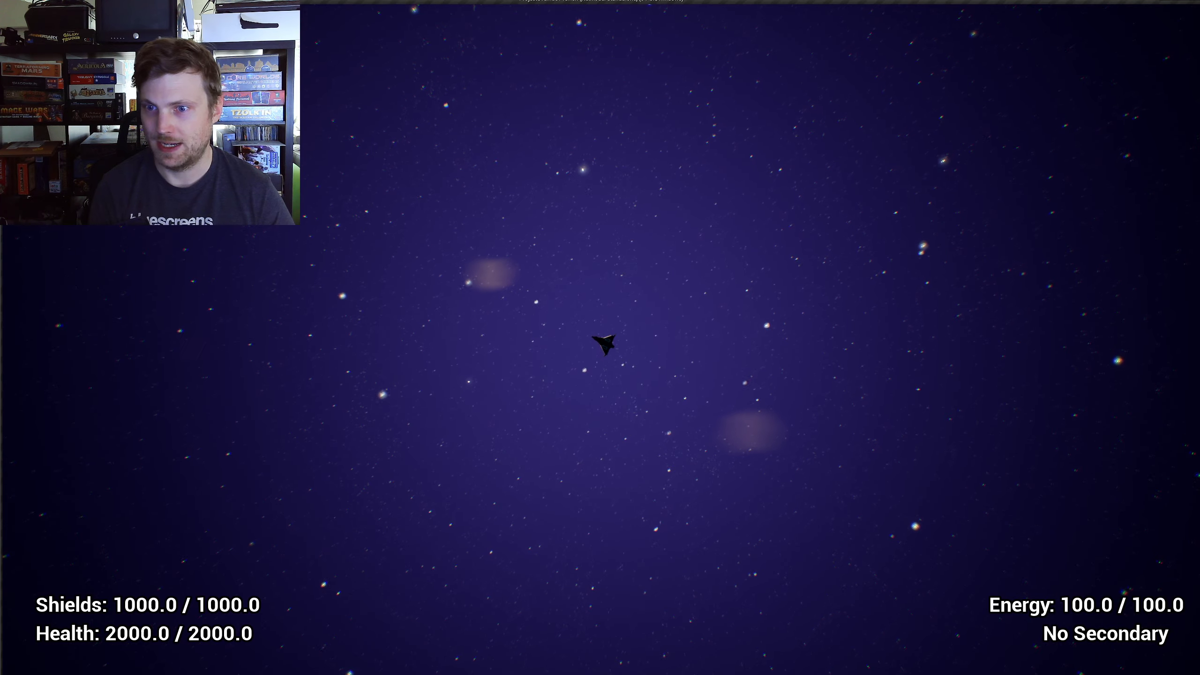
{"action": "key", "text": "a"}
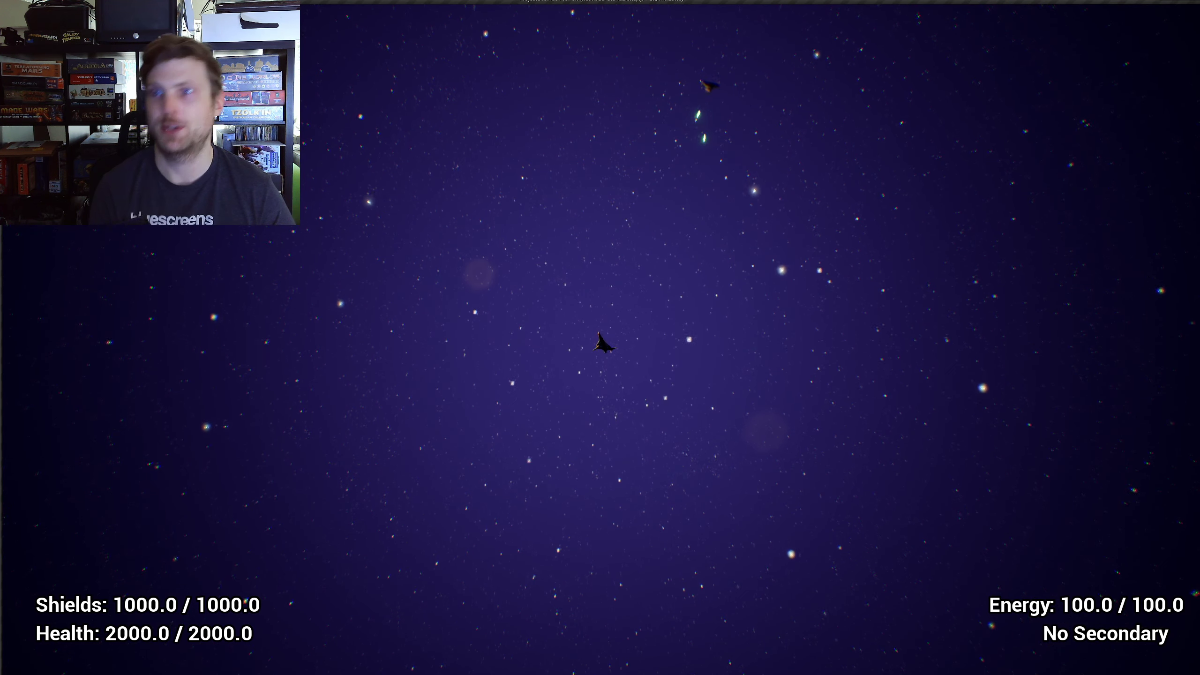
{"action": "key", "text": "d"}
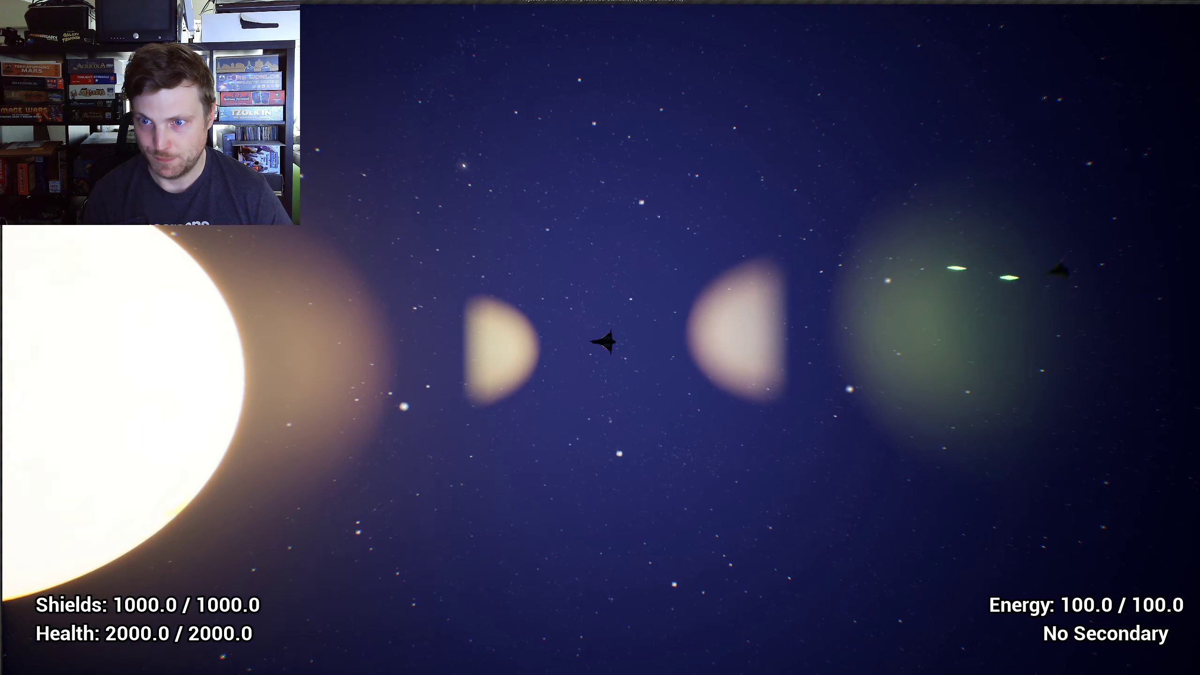
{"action": "key", "text": "d"}
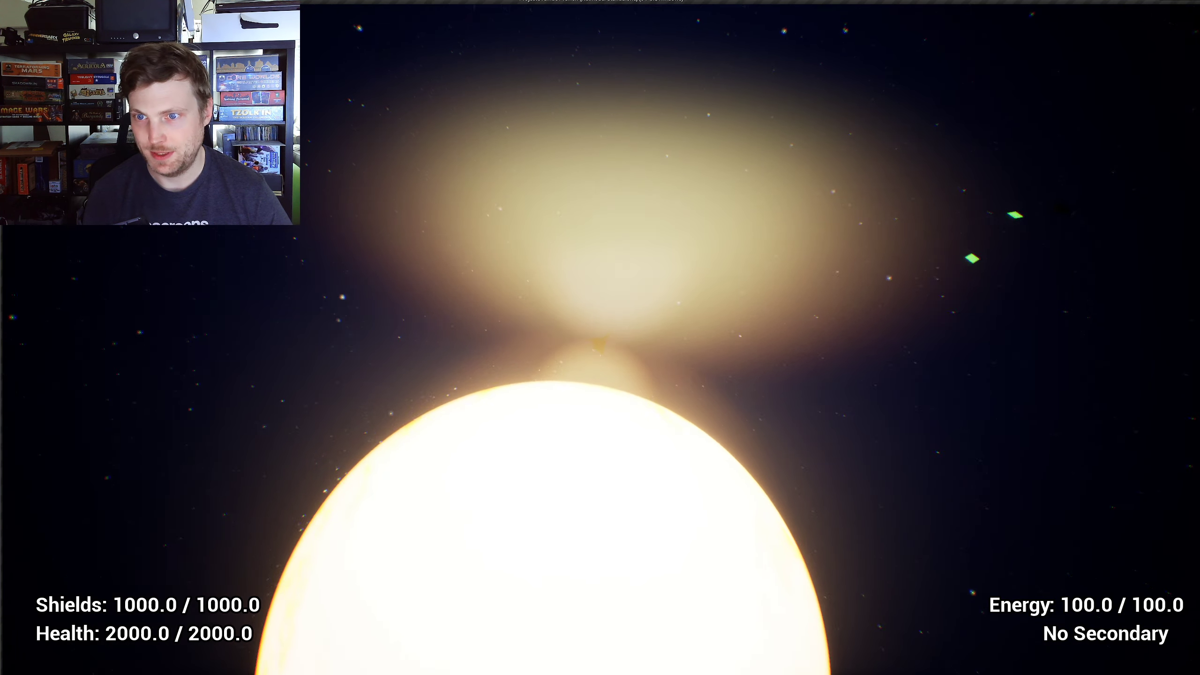
{"action": "key", "text": "d"}
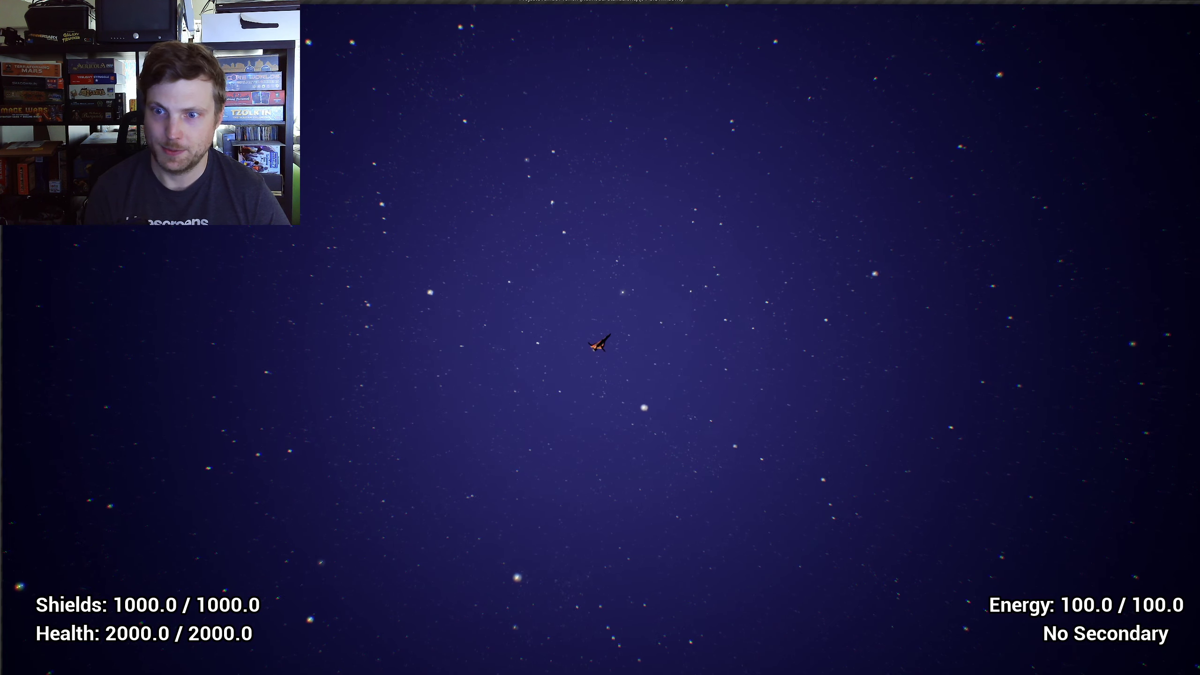
- Fire green bolts at the approaching enemy fighter while turning past a planet
{"action": "key", "text": "space"}
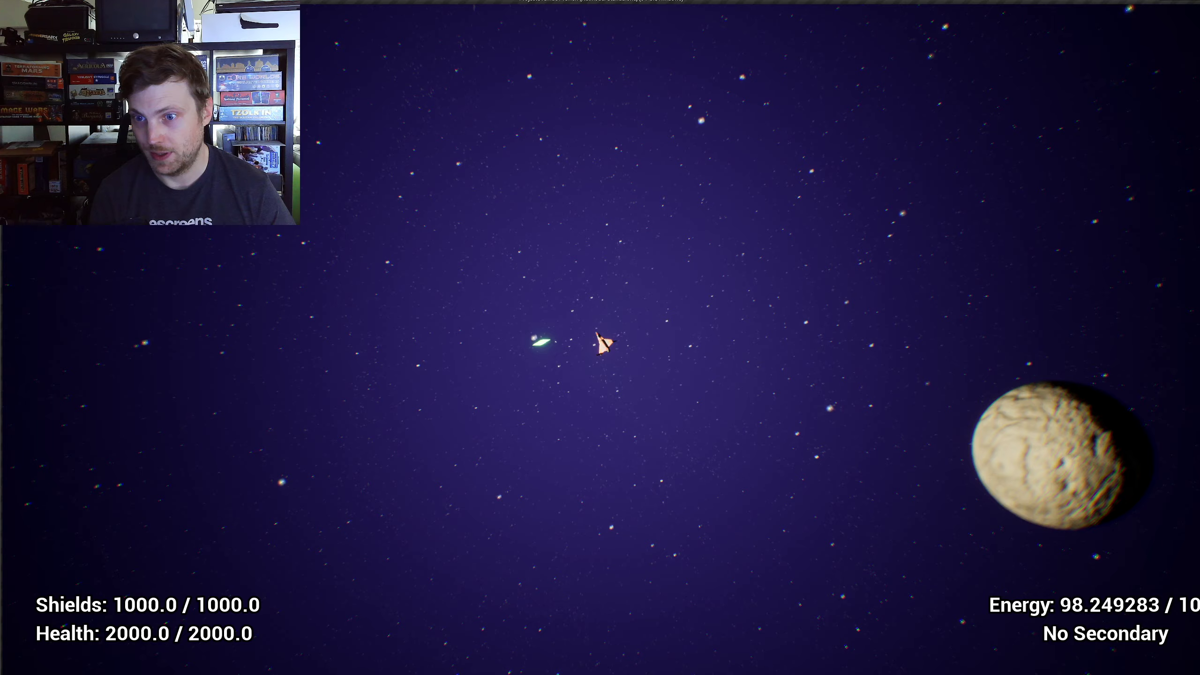
{"action": "key", "text": "space"}
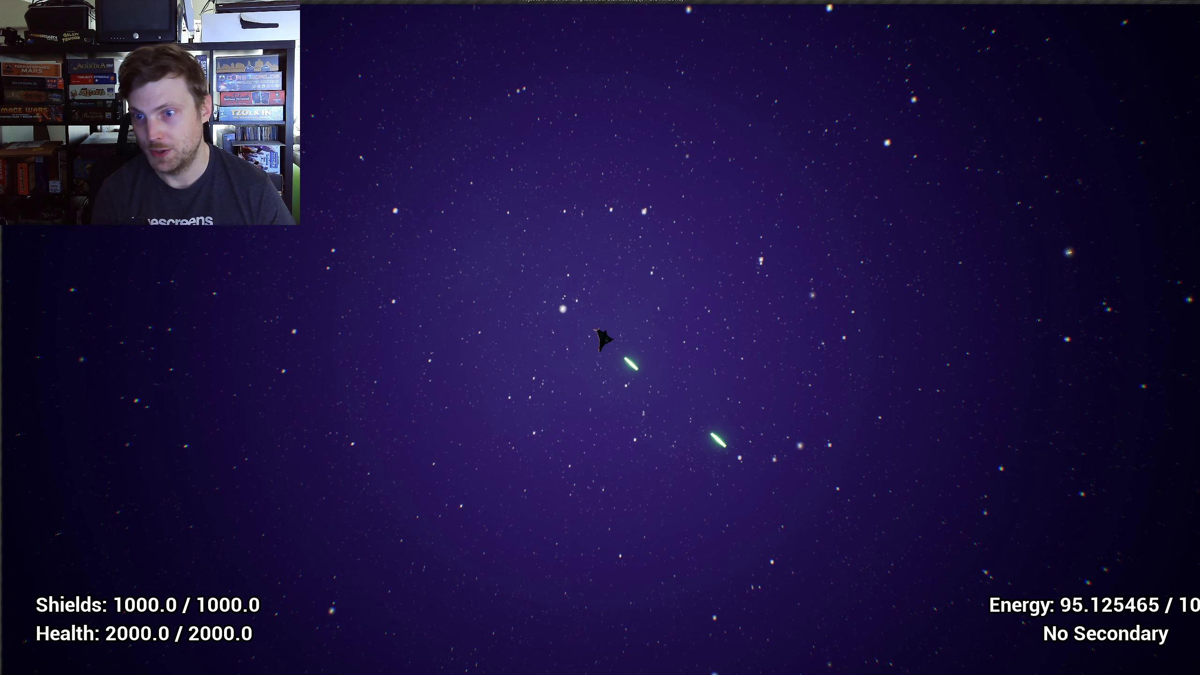
{"action": "key", "text": "space"}
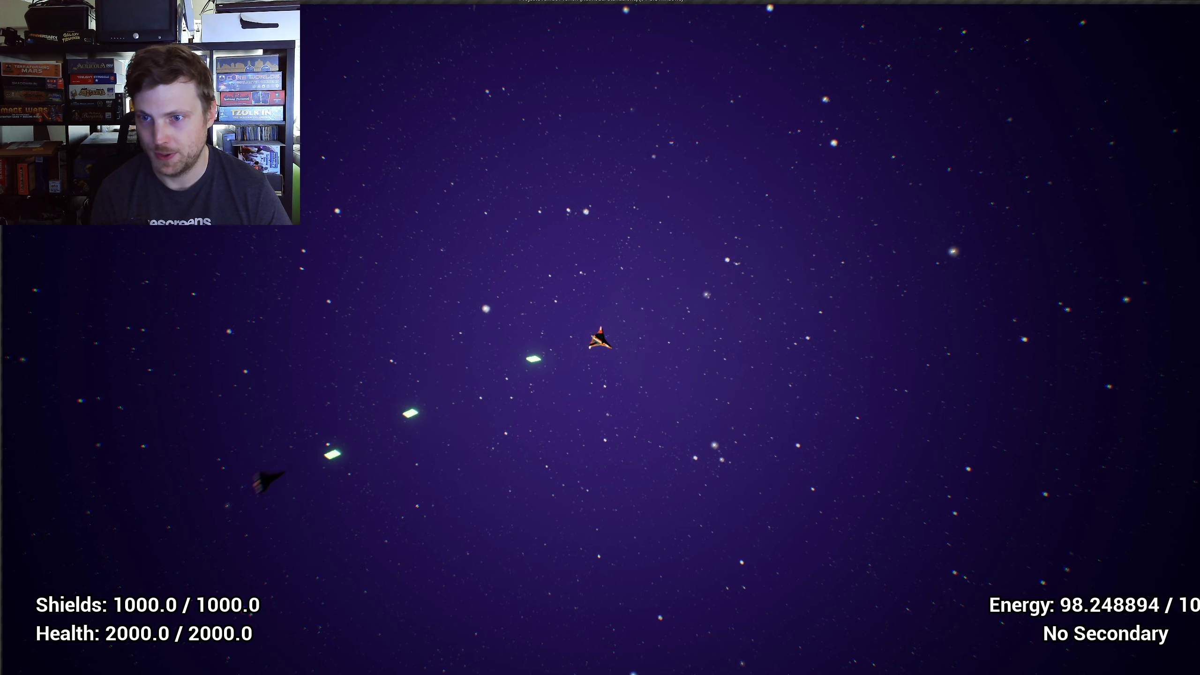
{"action": "key", "text": "space"}
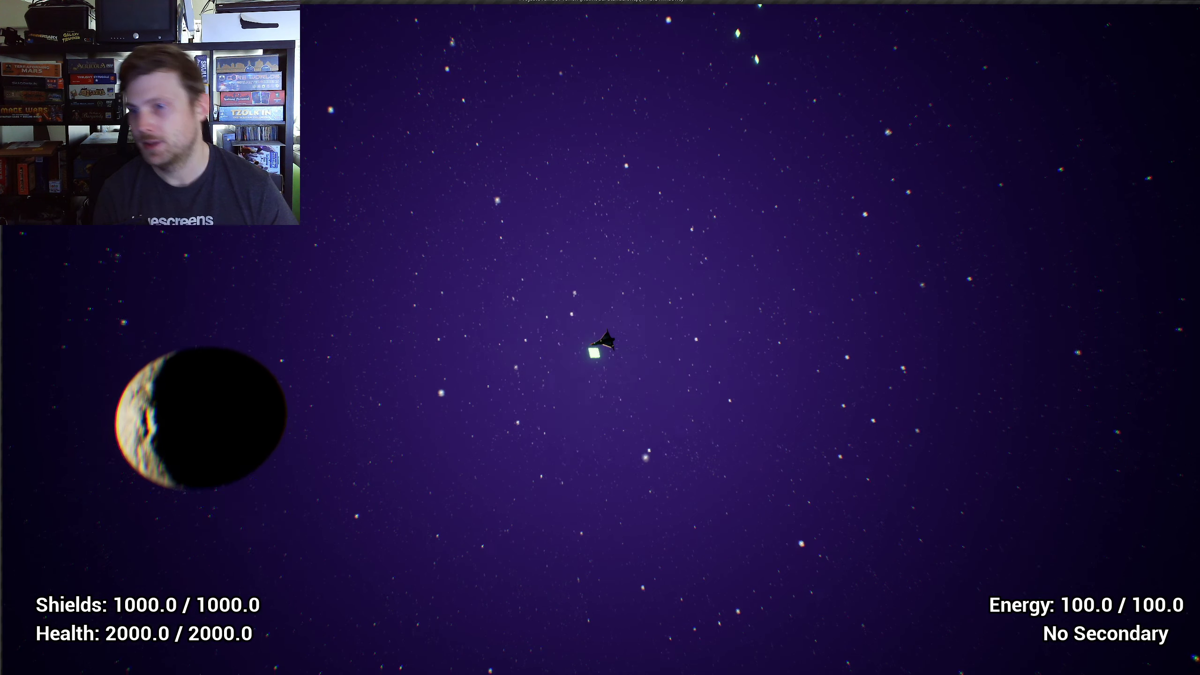
{"action": "key", "text": "space"}
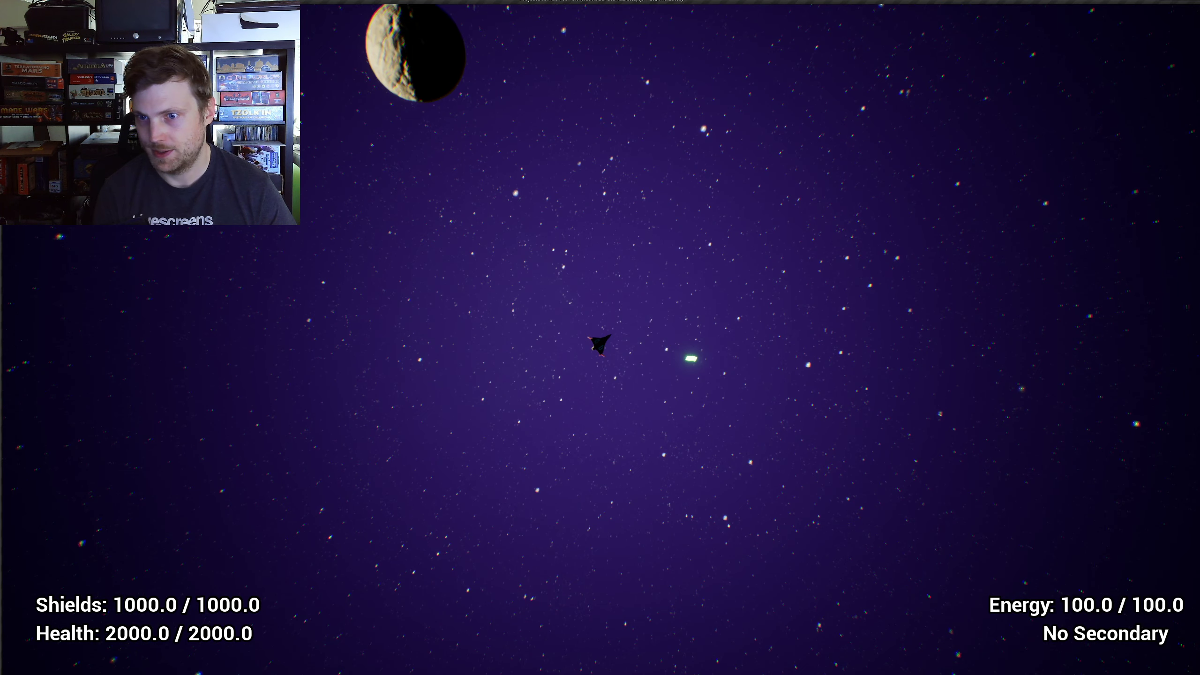
{"action": "key", "text": "space"}
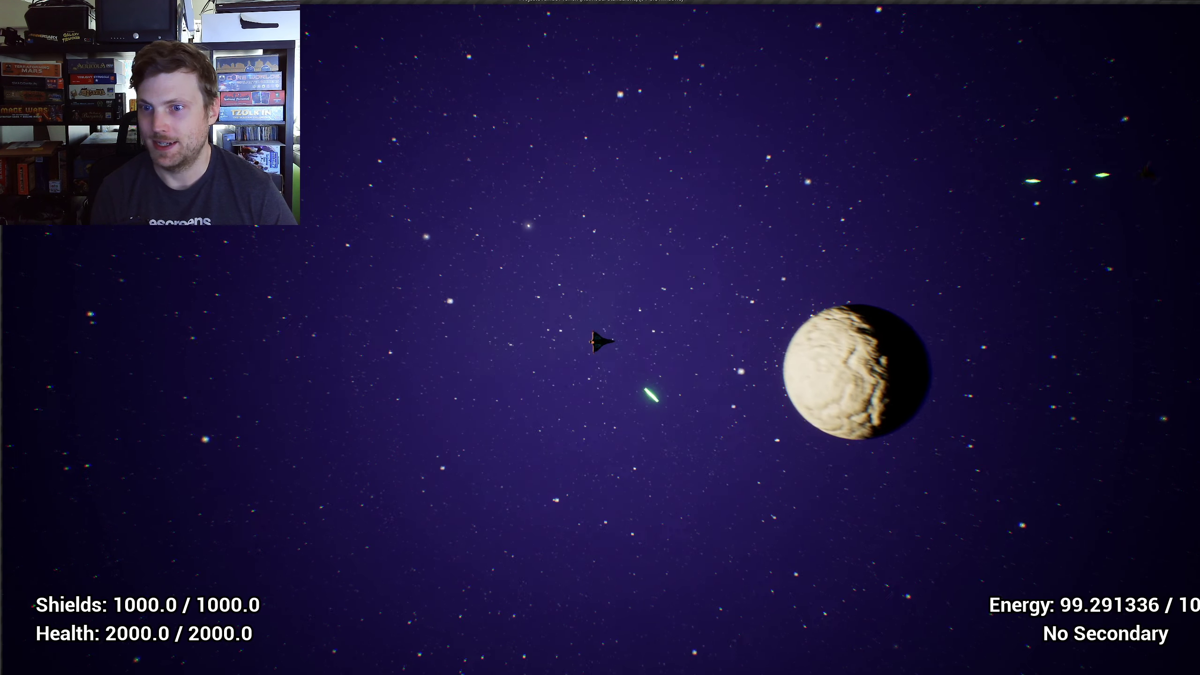
{"action": "key", "text": "space"}
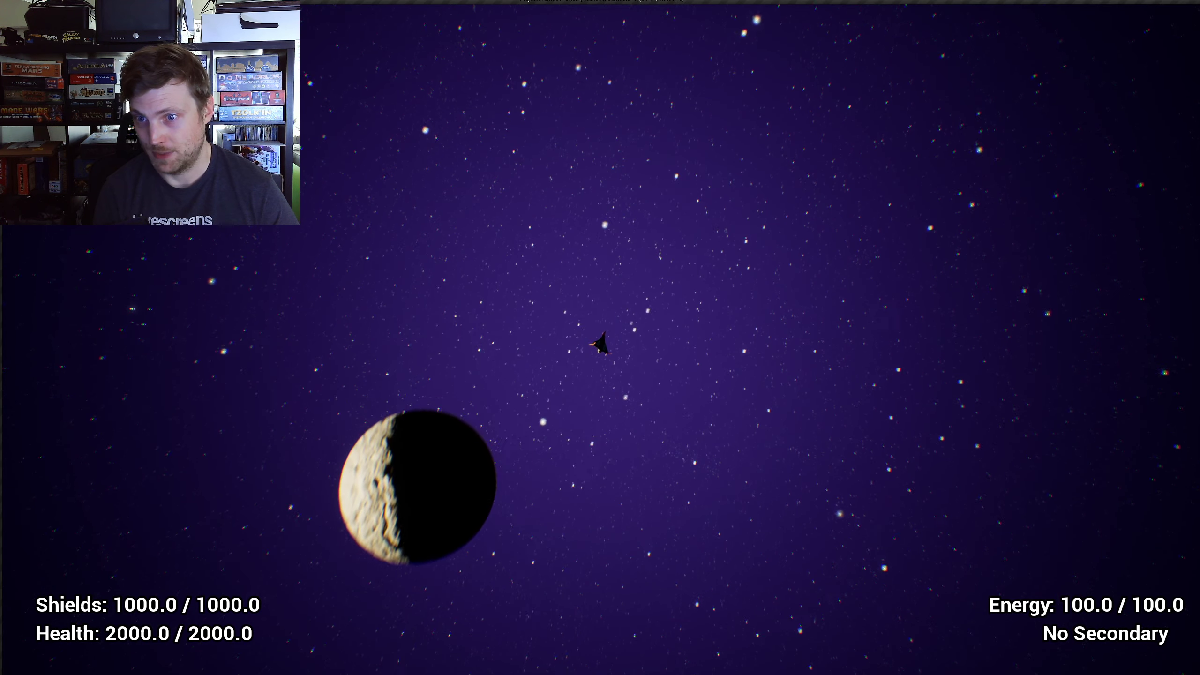
- Steer right, then up, then toward the planet with the new turning controls
{"action": "key", "text": "d"}
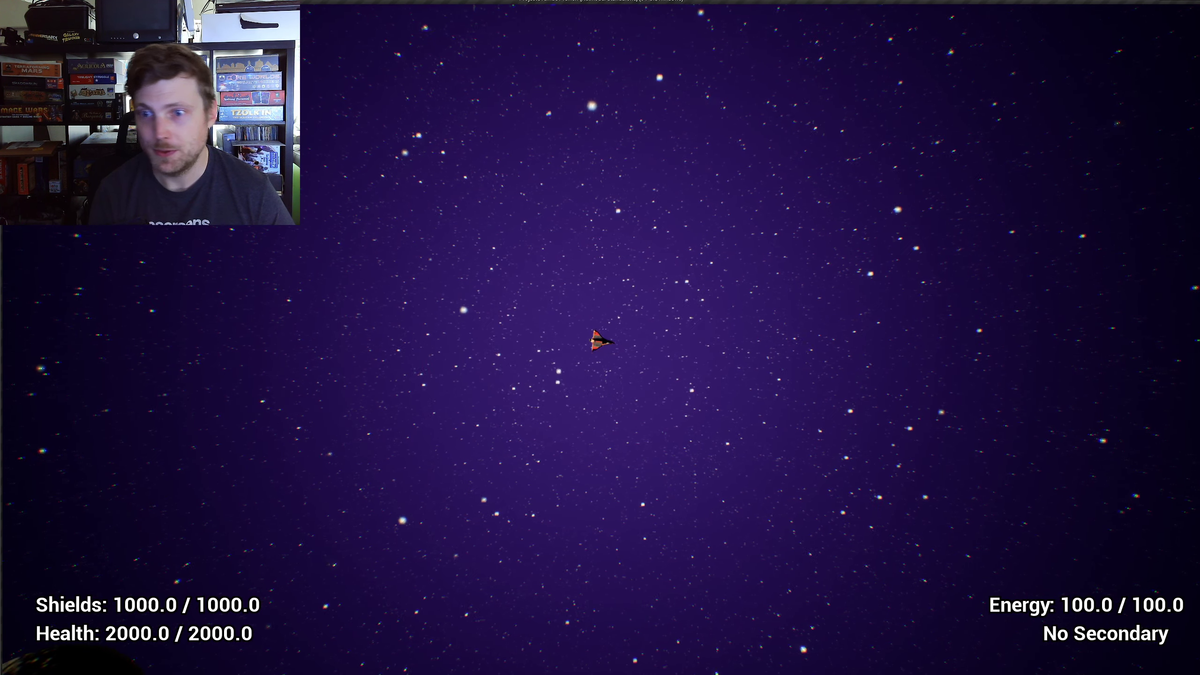
{"action": "key", "text": "a"}
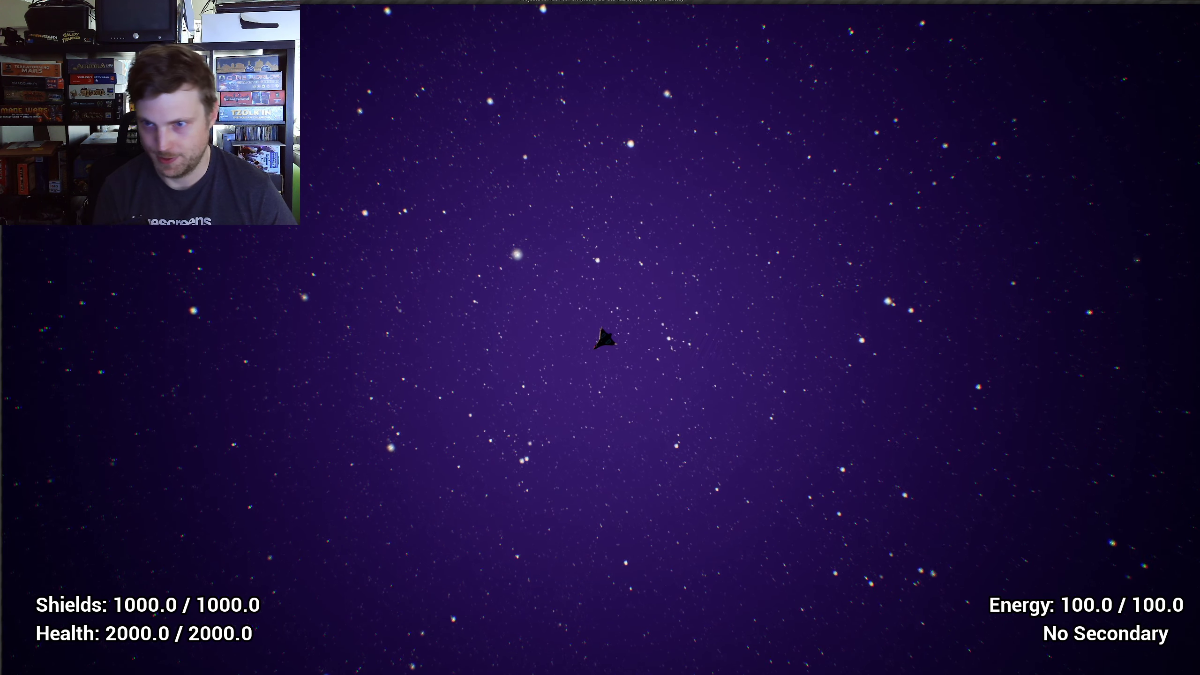
{"action": "key", "text": "d"}
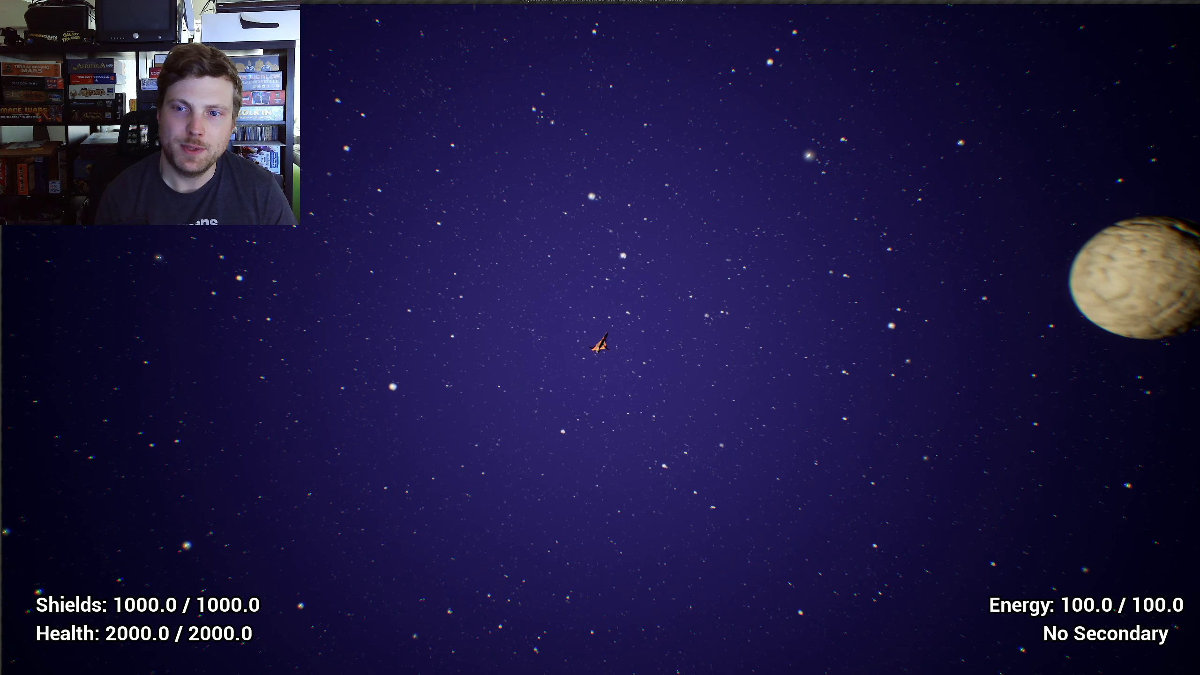
{"action": "key", "text": "w"}
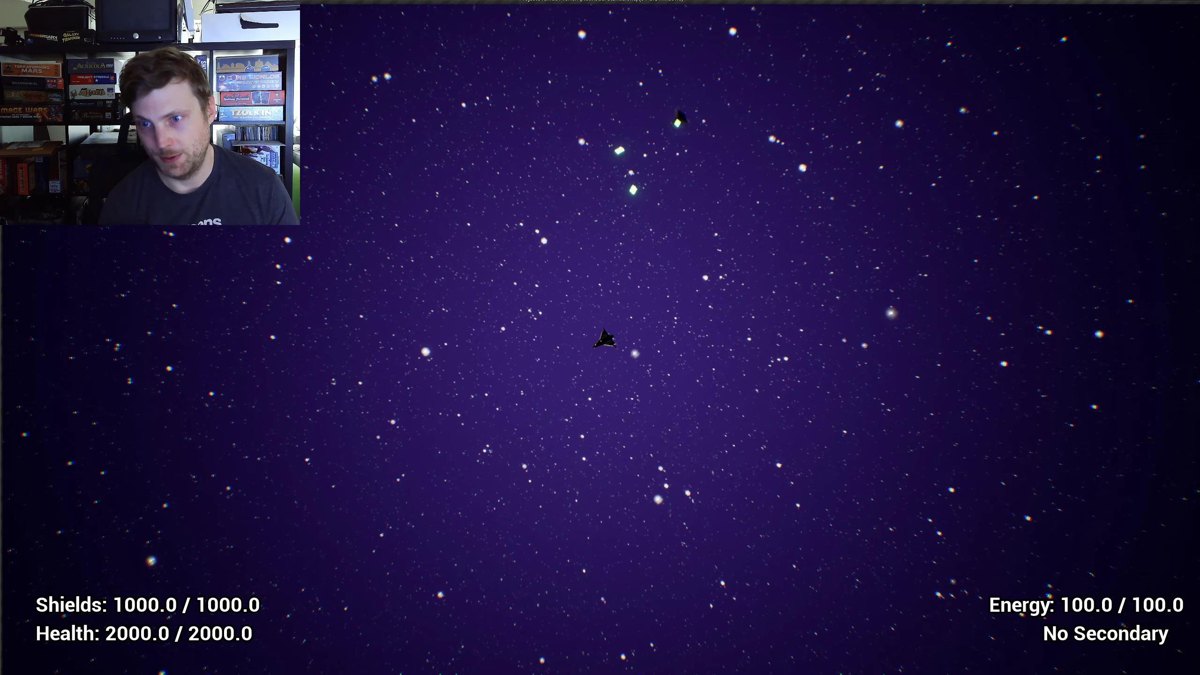
- Fire at enemies to the upper left, then the lower right, while the shield absorbs hits
{"action": "key", "text": "space"}
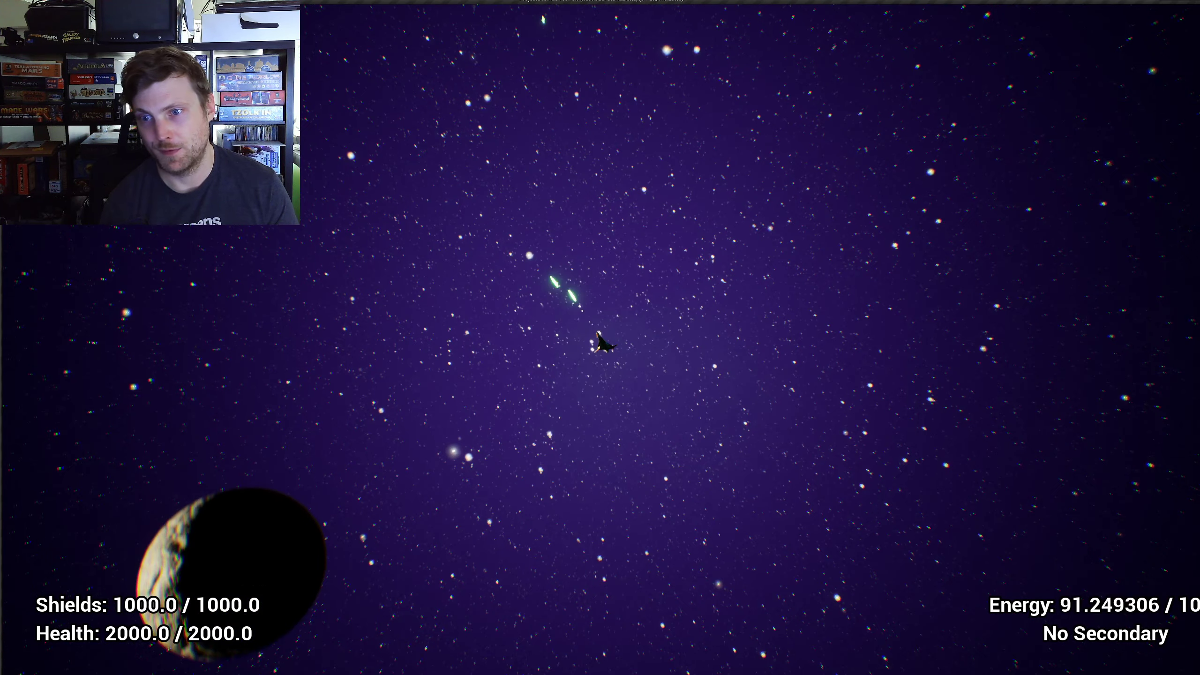
{"action": "key", "text": "space"}
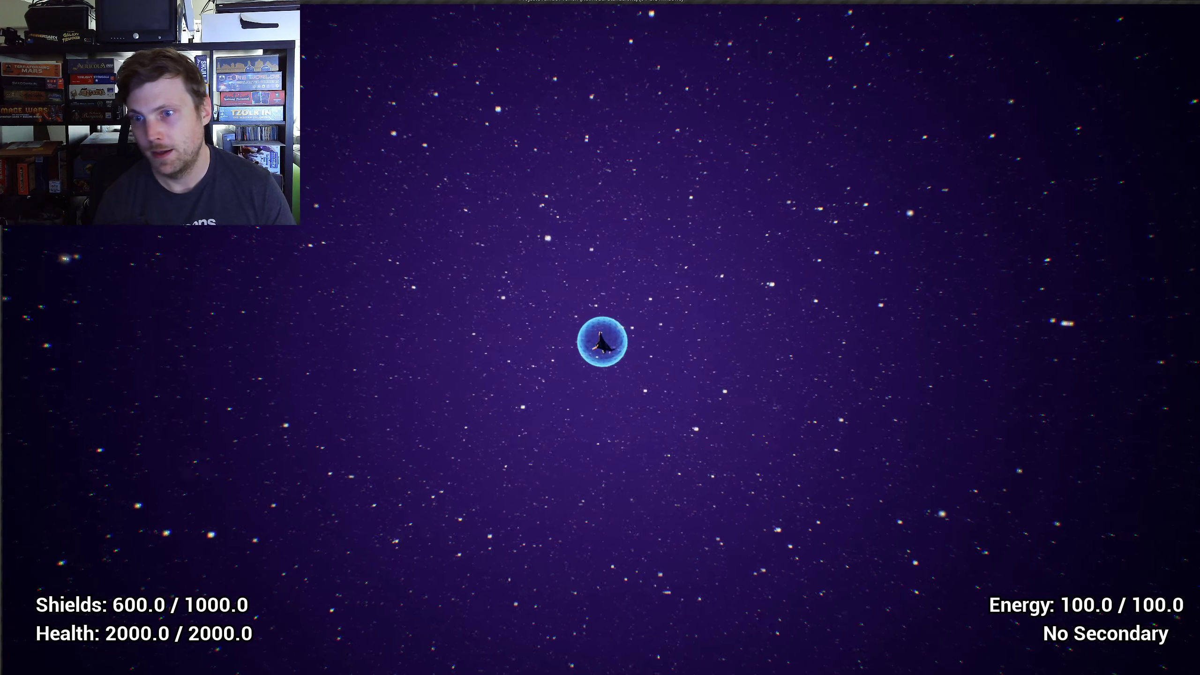
{"action": "key", "text": "space"}
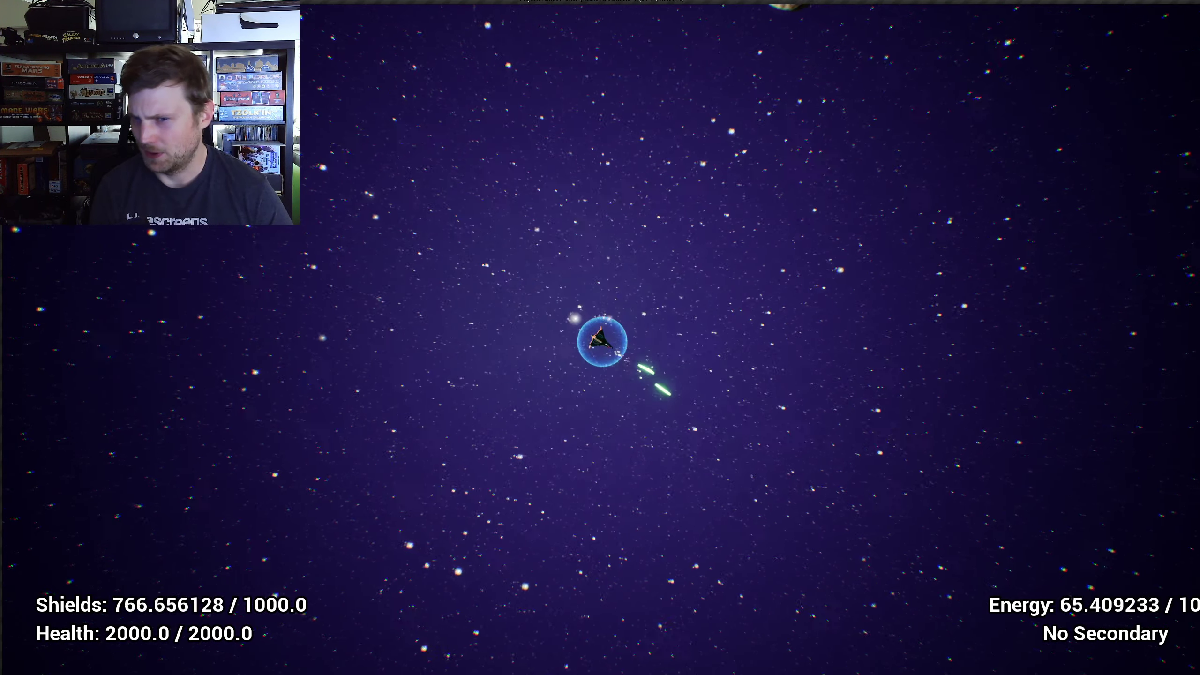
{"action": "key", "text": "space"}
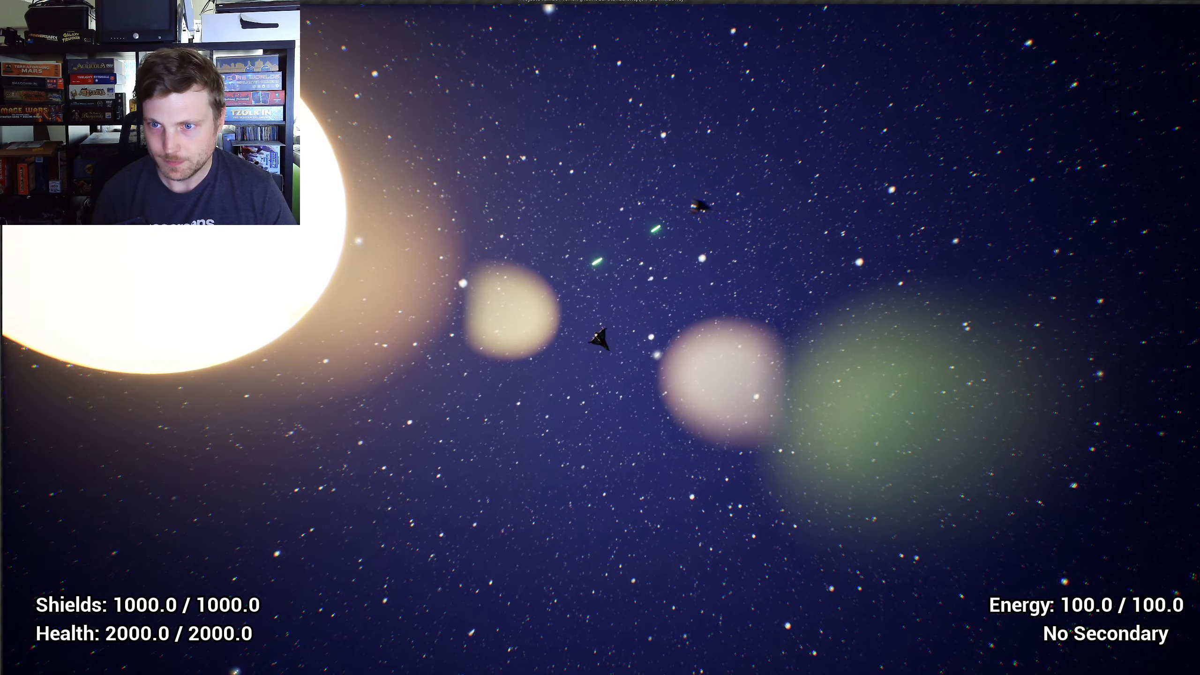
- Swing toward the enemies until shields reach 0 and health 200, then exit to the editor
{"action": "key", "text": "Left"}
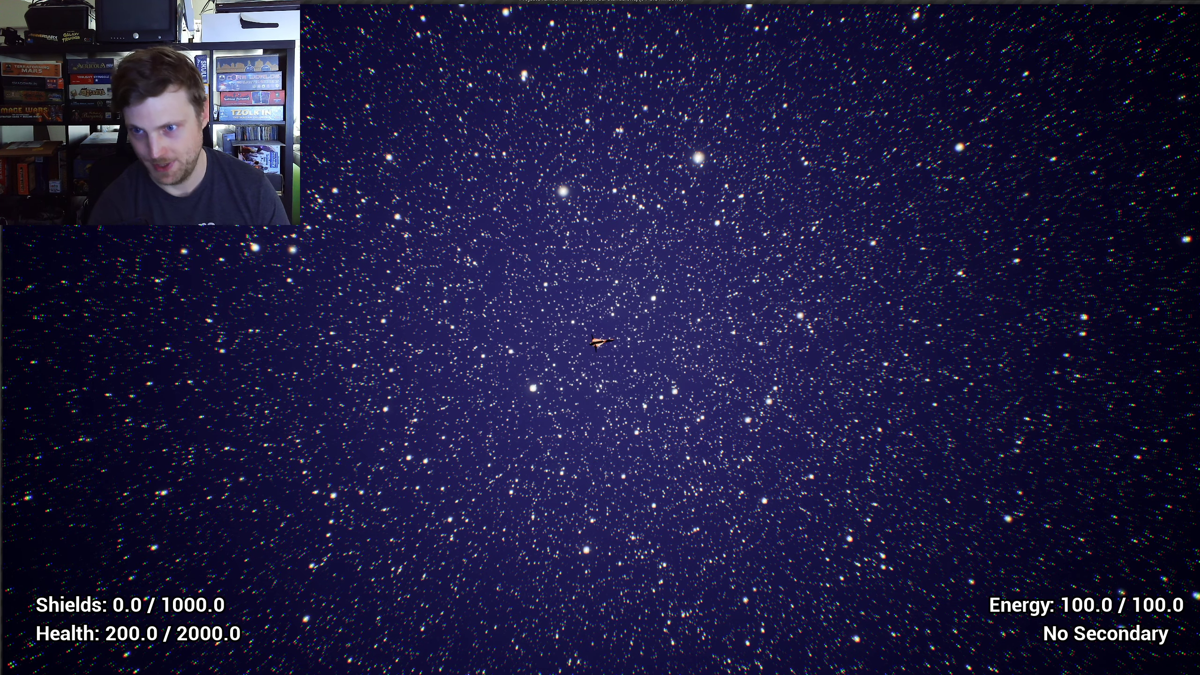
{"action": "key", "text": "Escape"}
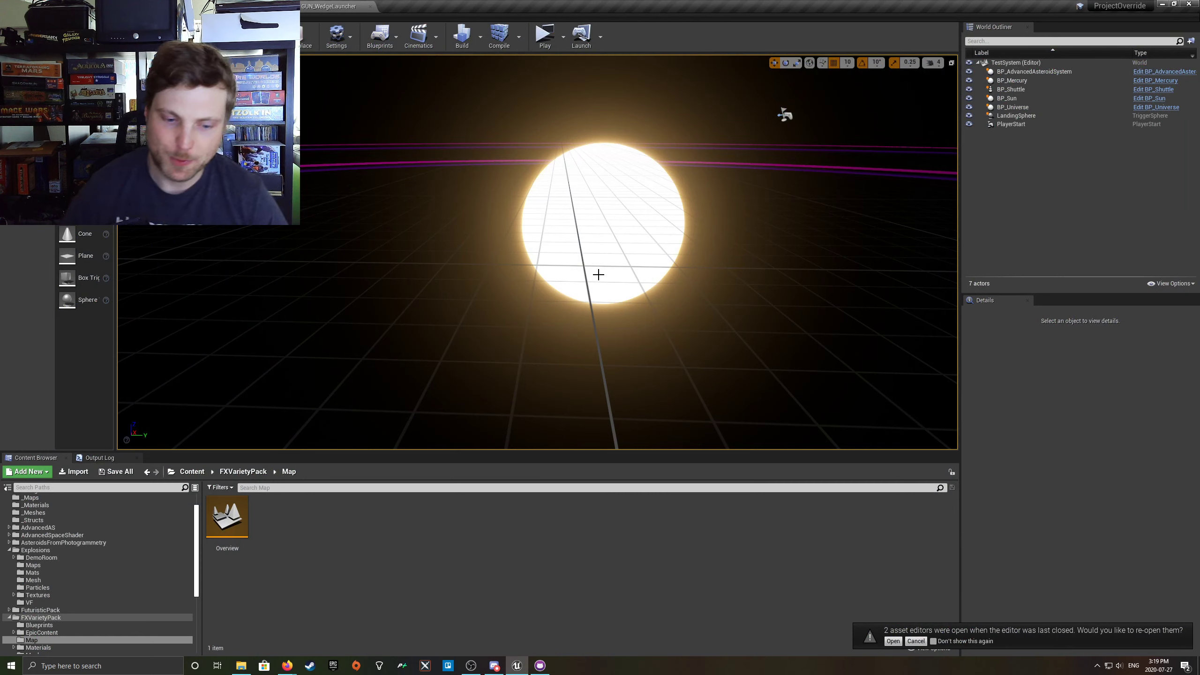